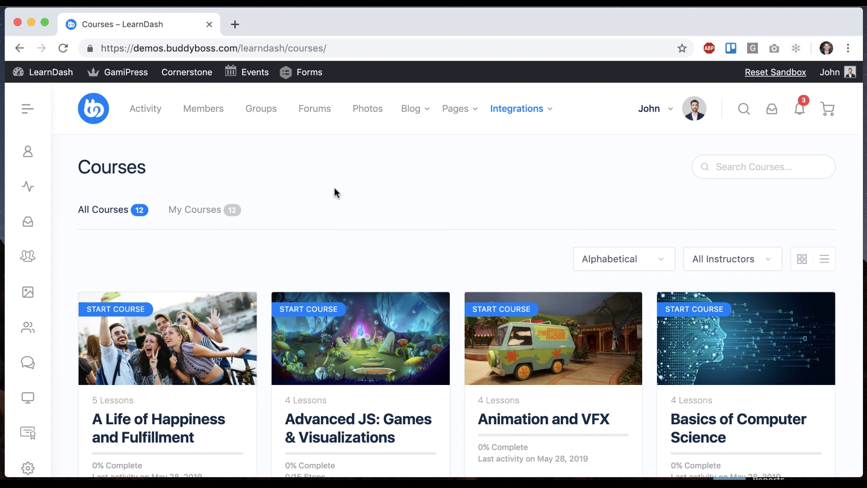
- Switch the course index to My Courses, leave Alphabetical sorting unchanged, and show a grid
{"action": "scroll", "coordinate": [392, 207], "scroll_direction": "down", "scroll_amount": 10}
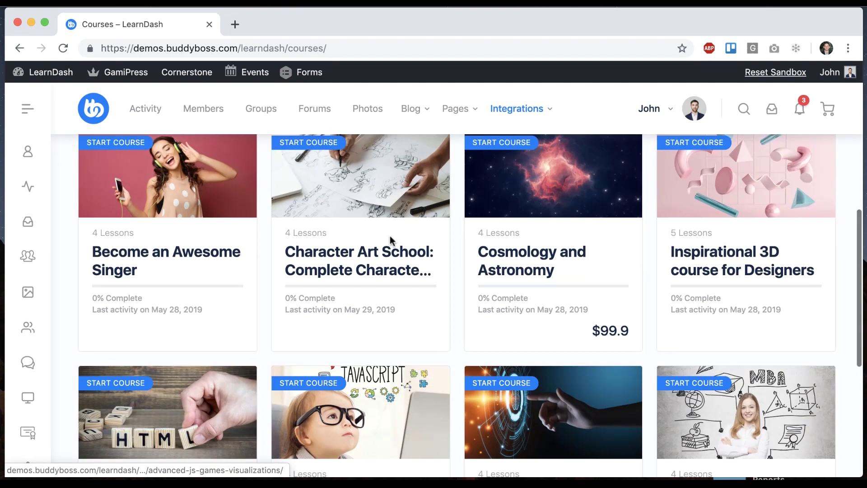
{"action": "scroll", "coordinate": [389, 238], "scroll_direction": "up", "scroll_amount": 10}
{"action": "left_click", "coordinate": [195, 210]}
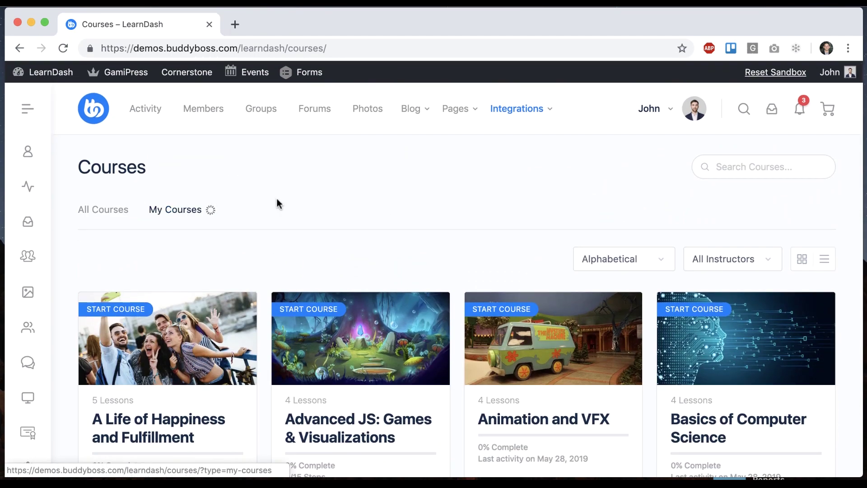
{"action": "left_click", "coordinate": [607, 261]}
{"action": "left_click", "coordinate": [723, 233]}
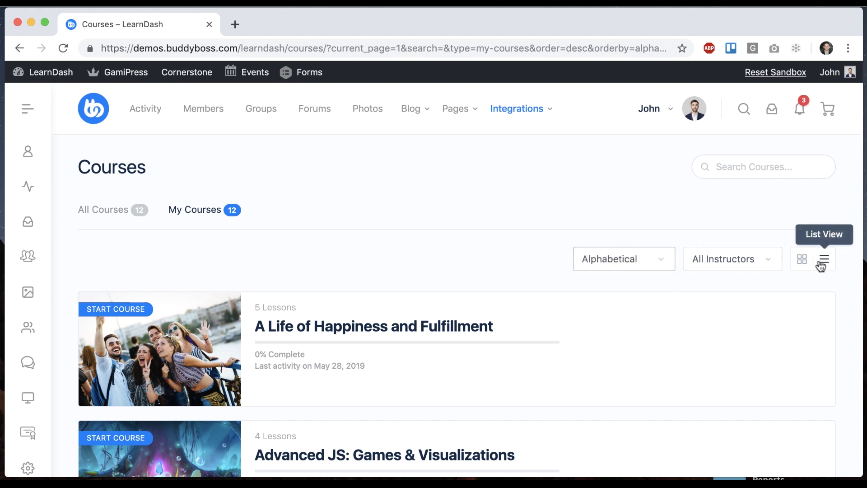
{"action": "left_click", "coordinate": [802, 260]}
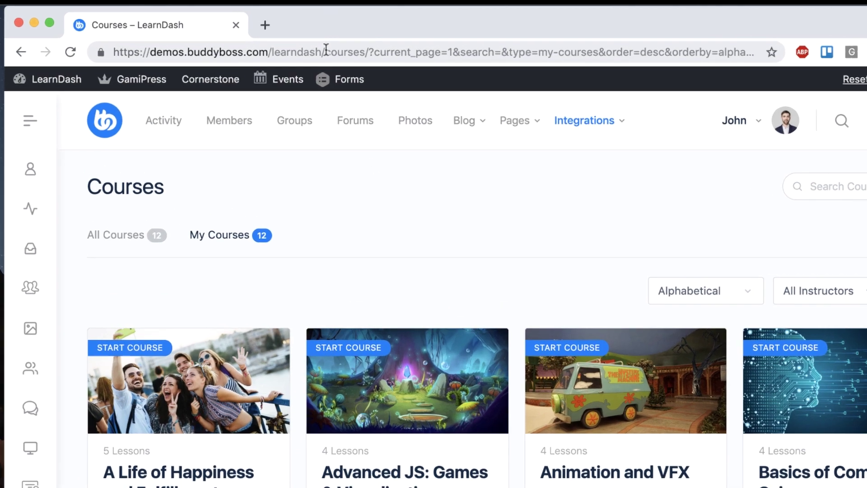
- Highlight 'courses' in the page address, then scroll through the course list
{"action": "left_click_drag", "start_coordinate": [289, 47], "coordinate": [321, 45]}
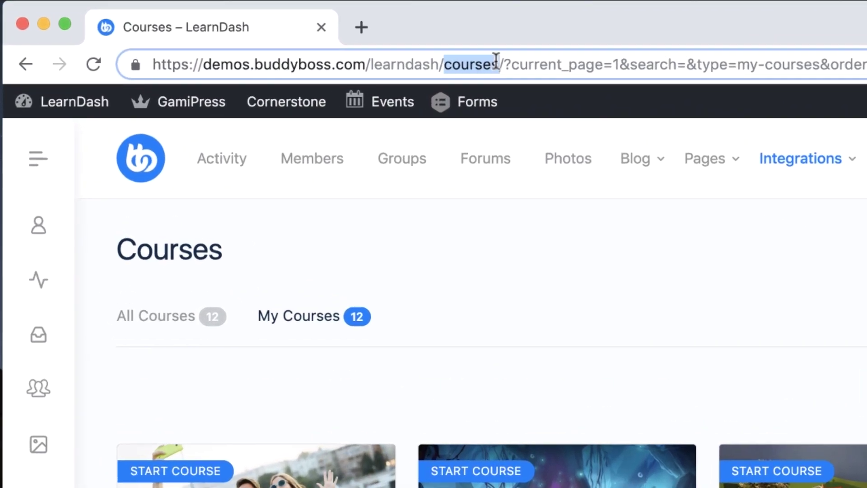
{"action": "left_click", "coordinate": [494, 274]}
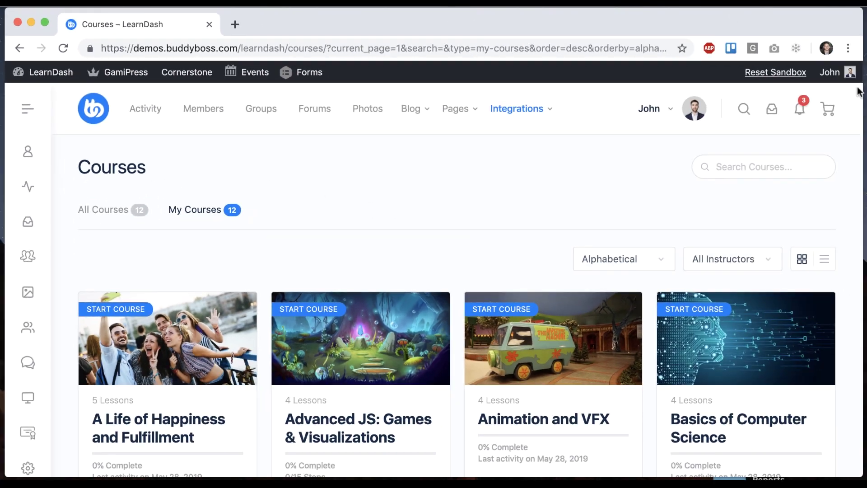
{"action": "scroll", "coordinate": [286, 181], "scroll_direction": "down", "scroll_amount": 10}
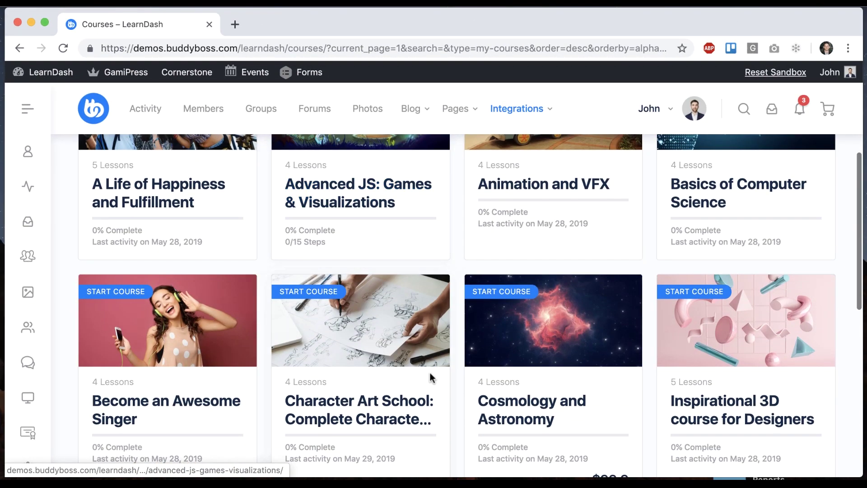
{"action": "scroll", "coordinate": [494, 310], "scroll_direction": "down", "scroll_amount": 4}
{"action": "scroll", "coordinate": [492, 304], "scroll_direction": "up", "scroll_amount": 15}
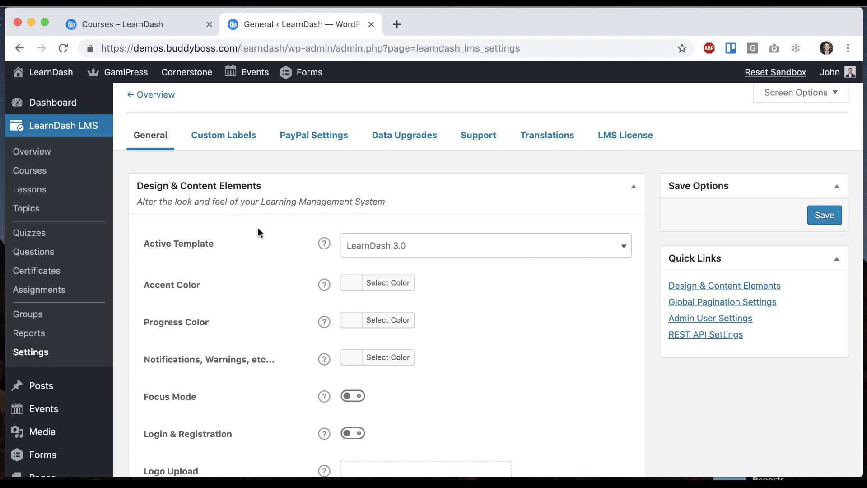
{"action": "left_click", "coordinate": [373, 246]}
{"action": "left_click", "coordinate": [383, 296]}
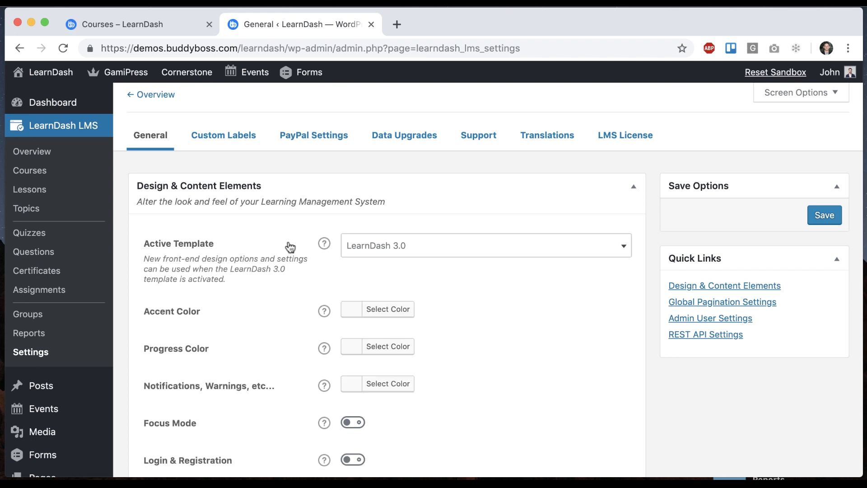
{"action": "scroll", "coordinate": [272, 258], "scroll_direction": "down", "scroll_amount": 7}
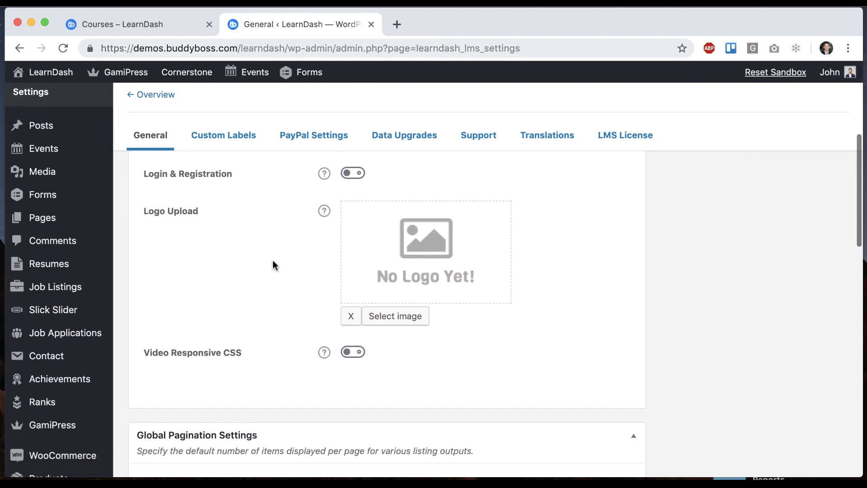
{"action": "scroll", "coordinate": [272, 258], "scroll_direction": "down", "scroll_amount": 5}
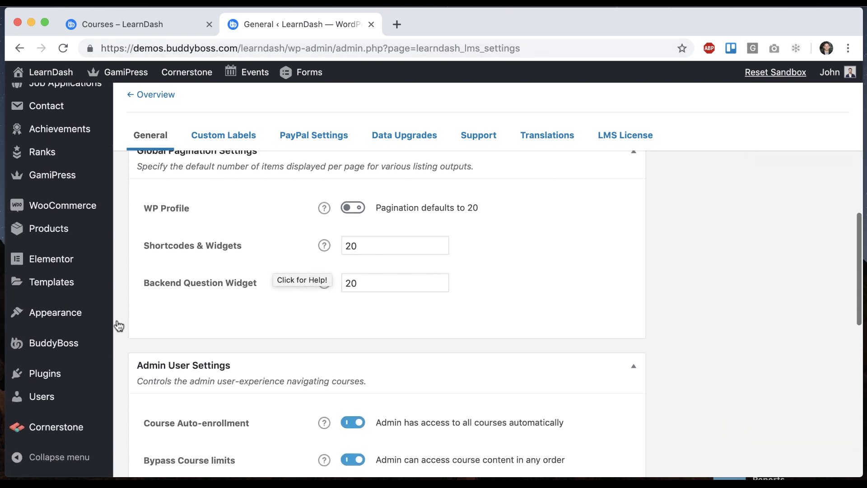
{"action": "mouse_move", "coordinate": [93, 342]}
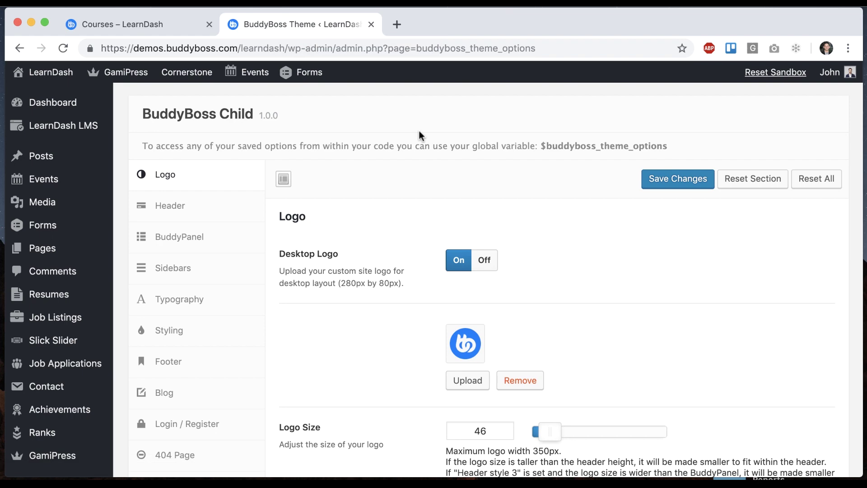
- Open the BuddyBoss Theme Options LearnDash section and compare it with the live course index
{"action": "scroll", "coordinate": [419, 131], "scroll_direction": "down", "scroll_amount": 6}
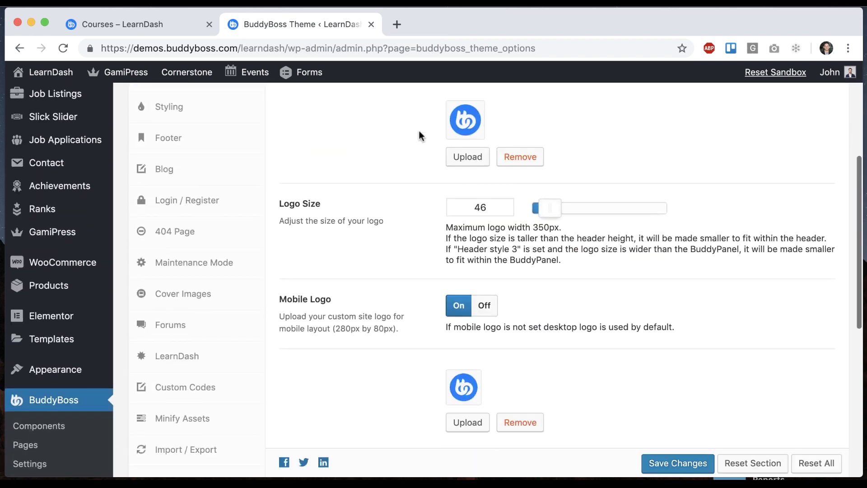
{"action": "left_click", "coordinate": [194, 280]}
{"action": "scroll", "coordinate": [371, 238], "scroll_direction": "up", "scroll_amount": 5}
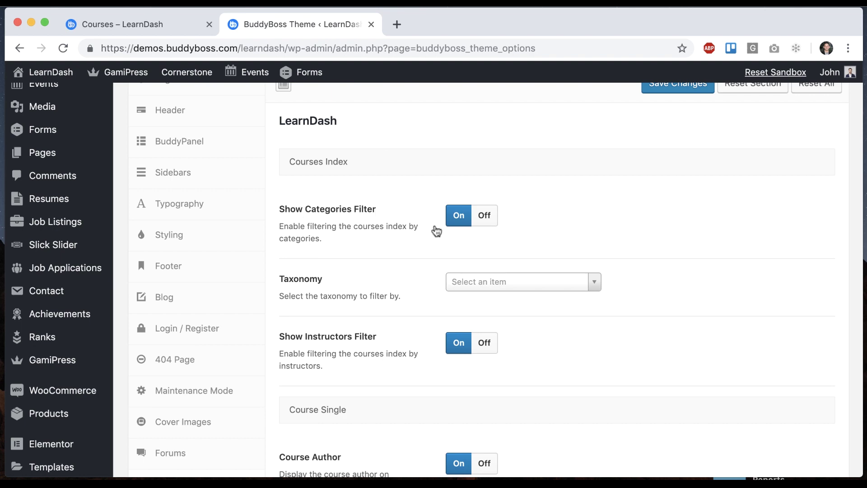
{"action": "left_click", "coordinate": [175, 26]}
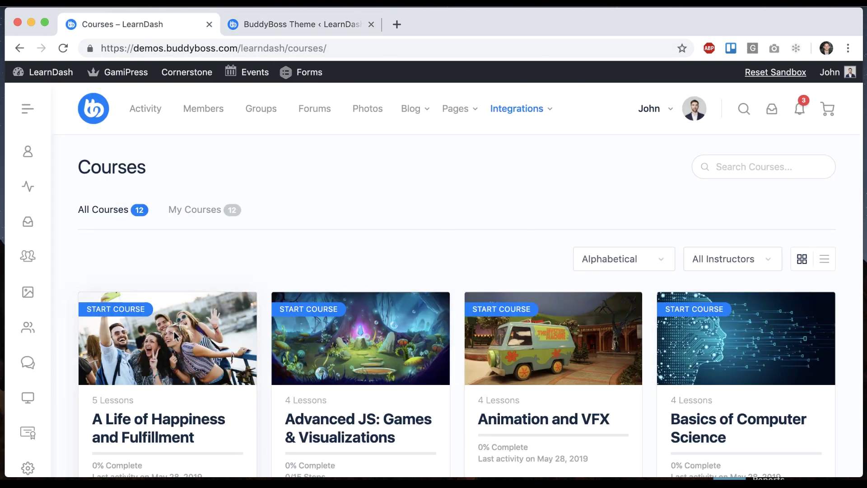
{"action": "left_click", "coordinate": [284, 21]}
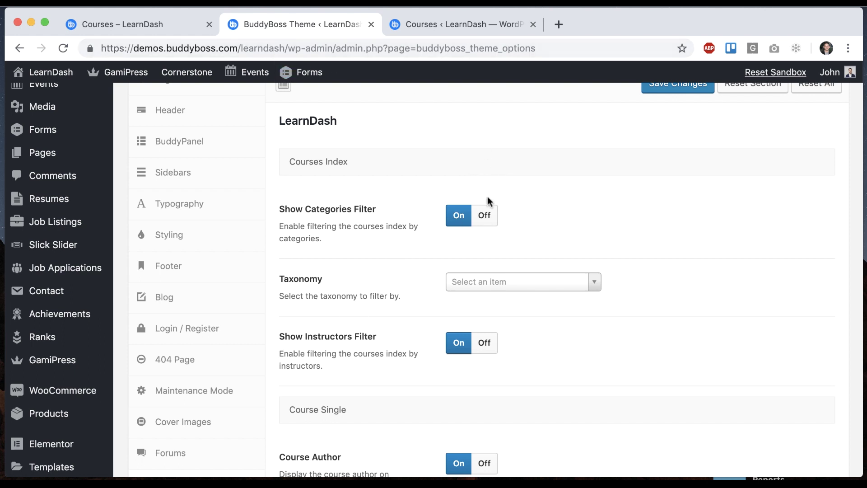
- Keep the categories filter on with taxonomy Course Categories, and save the theme options
{"action": "left_click", "coordinate": [485, 215]}
{"action": "left_click", "coordinate": [459, 238]}
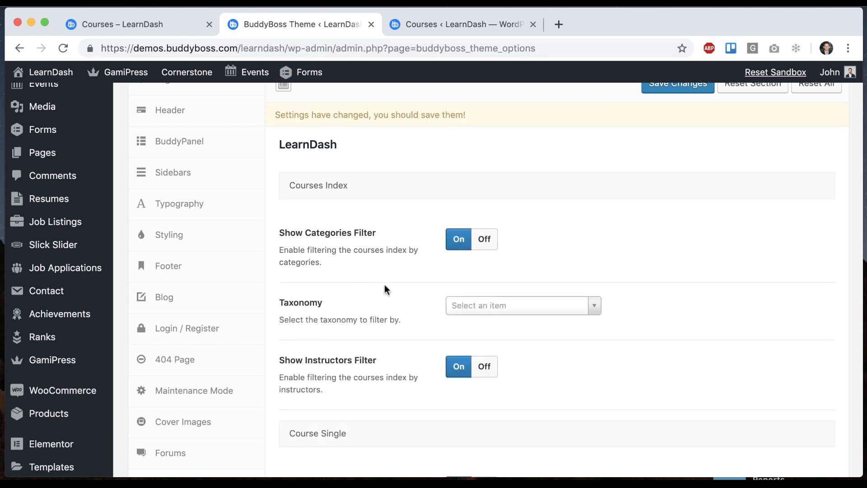
{"action": "scroll", "coordinate": [386, 289], "scroll_direction": "down", "scroll_amount": 1}
{"action": "left_click", "coordinate": [488, 273]}
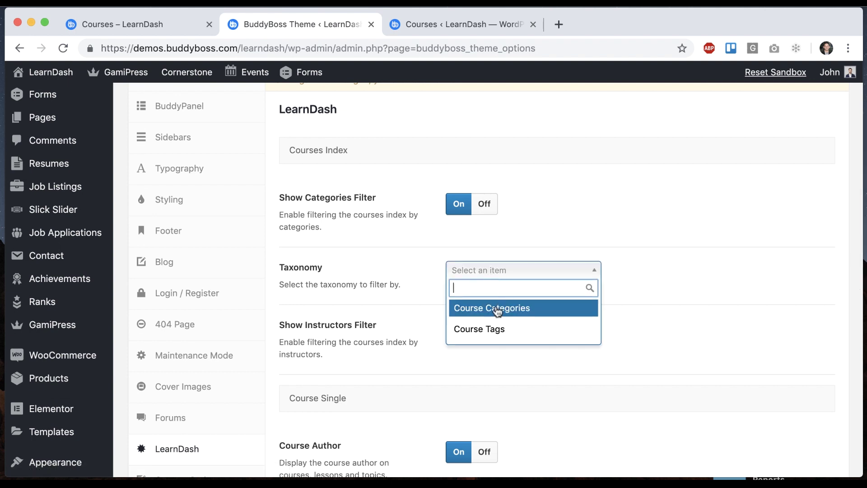
{"action": "left_click", "coordinate": [501, 308]}
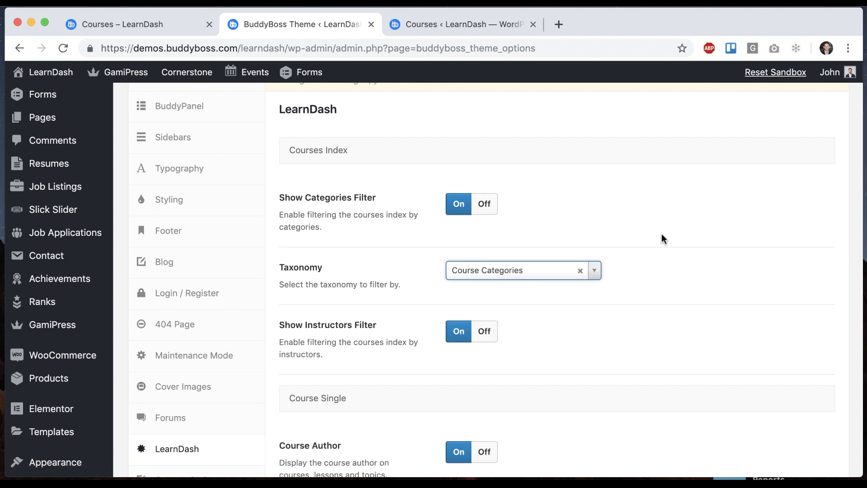
{"action": "scroll", "coordinate": [662, 238], "scroll_direction": "up", "scroll_amount": 3}
{"action": "left_click", "coordinate": [660, 135]}
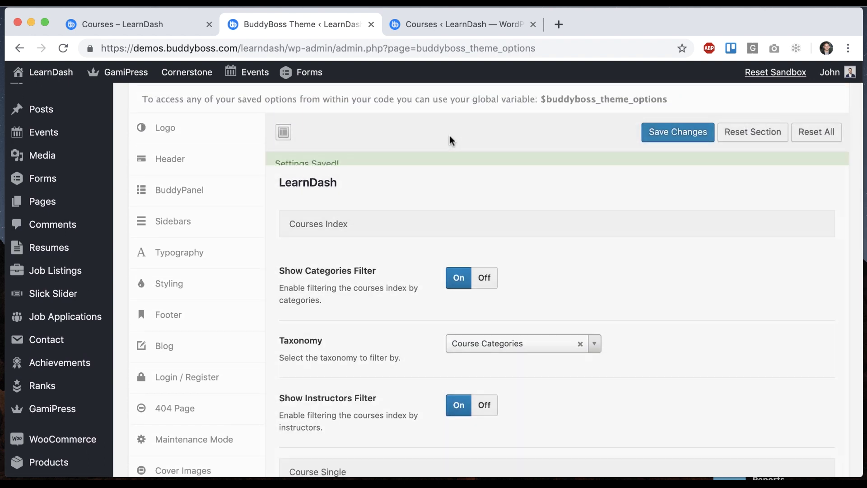
{"action": "left_click", "coordinate": [435, 29]}
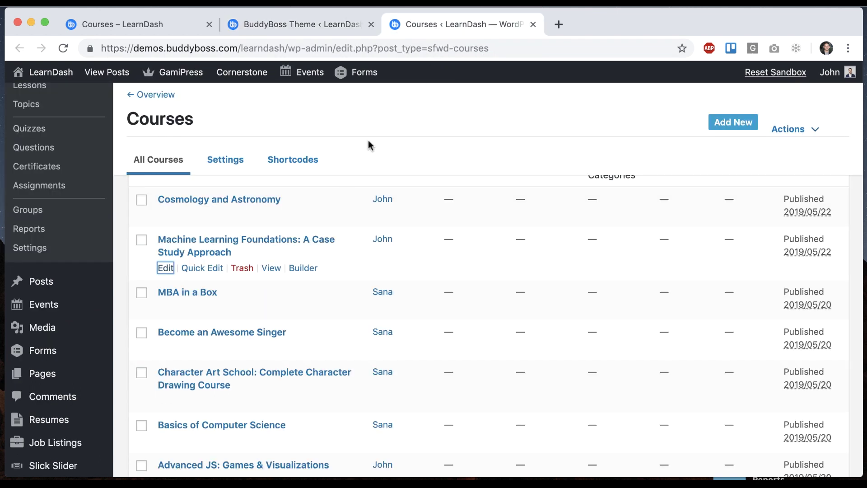
- Open the Cosmology and Astronomy and Machine Learning Foundations course editors in separate tabs
{"action": "scroll", "coordinate": [348, 223], "scroll_direction": "up", "scroll_amount": 1}
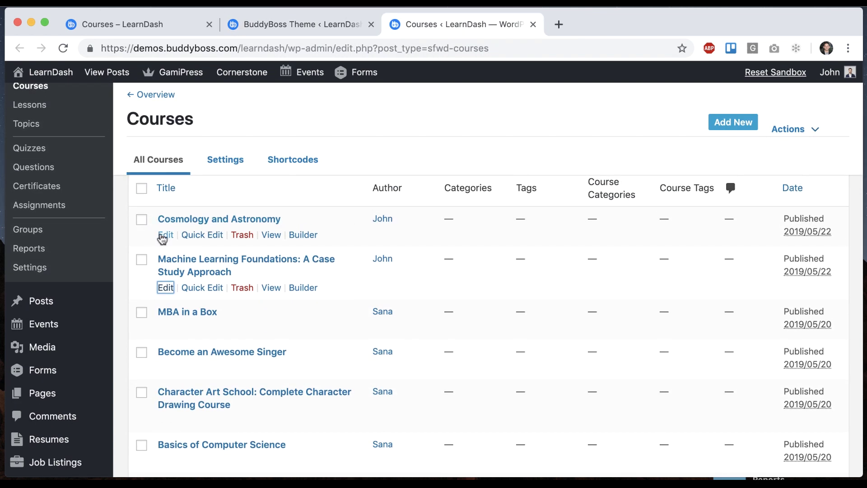
{"action": "left_click", "coordinate": [164, 236], "text": "super"}
{"action": "left_click", "coordinate": [166, 288], "text": "super"}
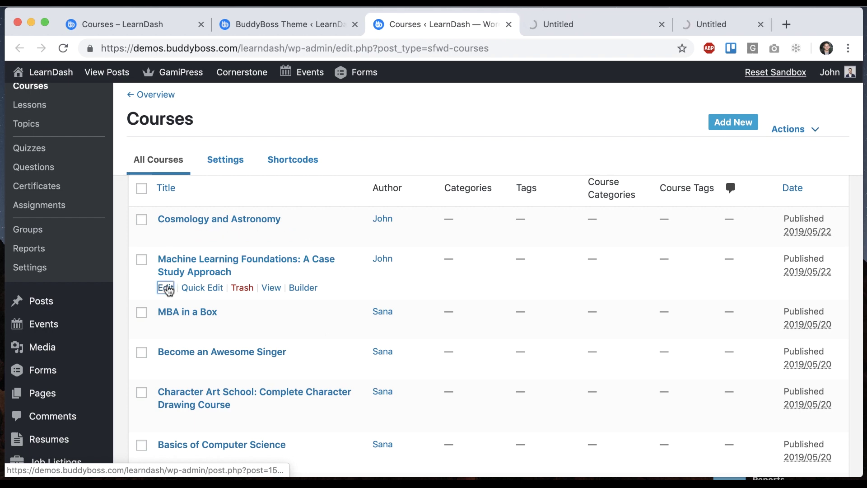
{"action": "key", "text": "super+w"}
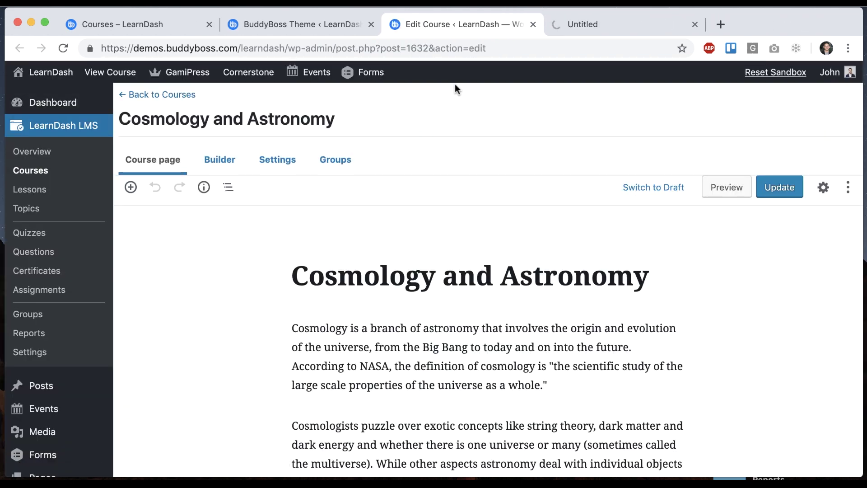
- Add a new 'Physics' course category to Cosmology and Astronomy and update the course
{"action": "left_click", "coordinate": [823, 187]}
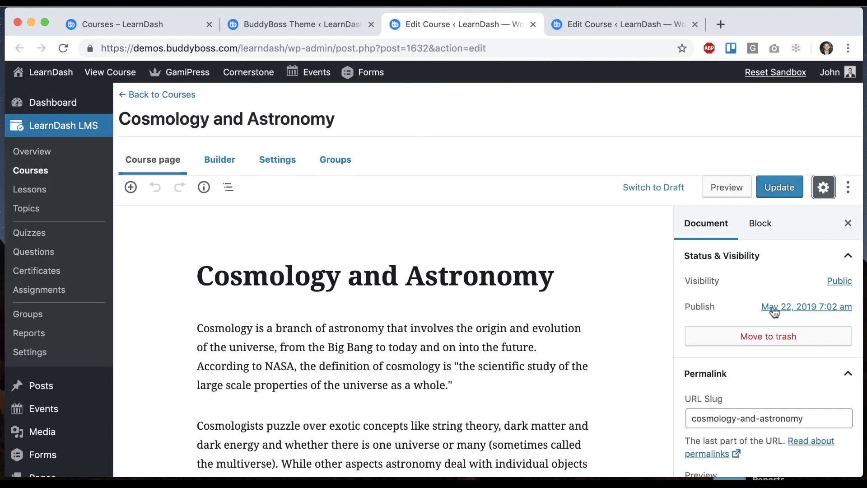
{"action": "scroll", "coordinate": [773, 311], "scroll_direction": "down", "scroll_amount": 10}
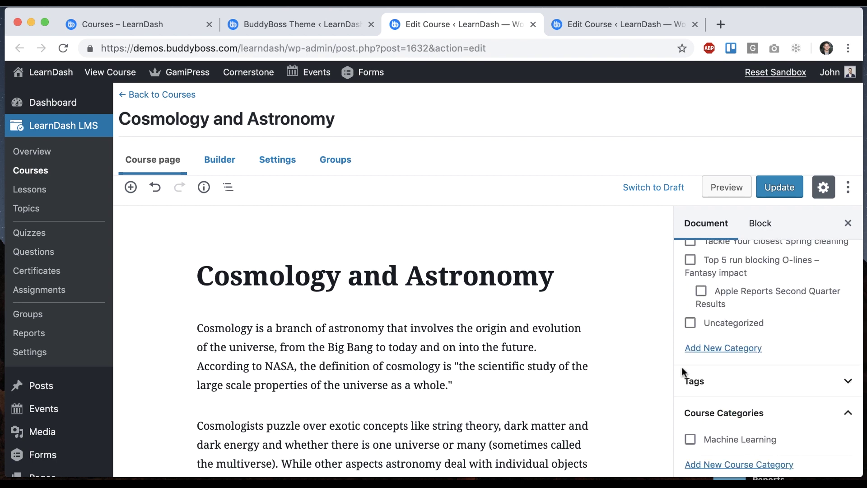
{"action": "scroll", "coordinate": [685, 391], "scroll_direction": "down", "scroll_amount": 5}
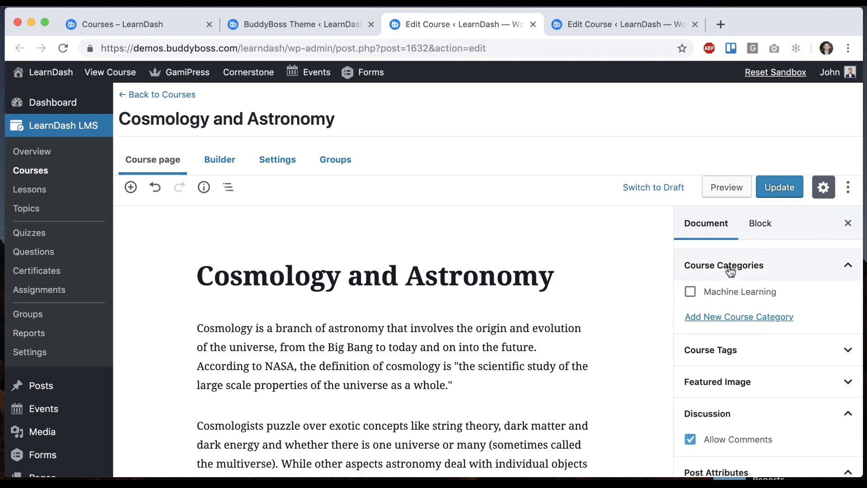
{"action": "left_click", "coordinate": [712, 315]}
{"action": "left_click", "coordinate": [716, 350]}
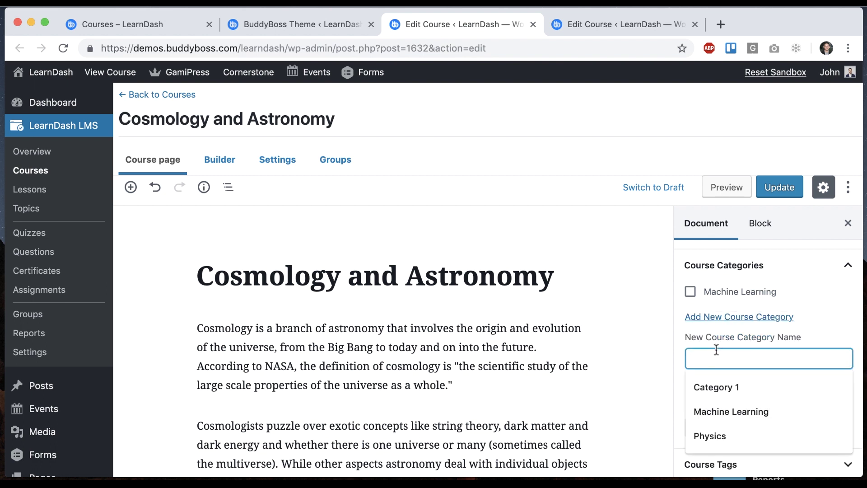
{"action": "type", "text": "Physics"}
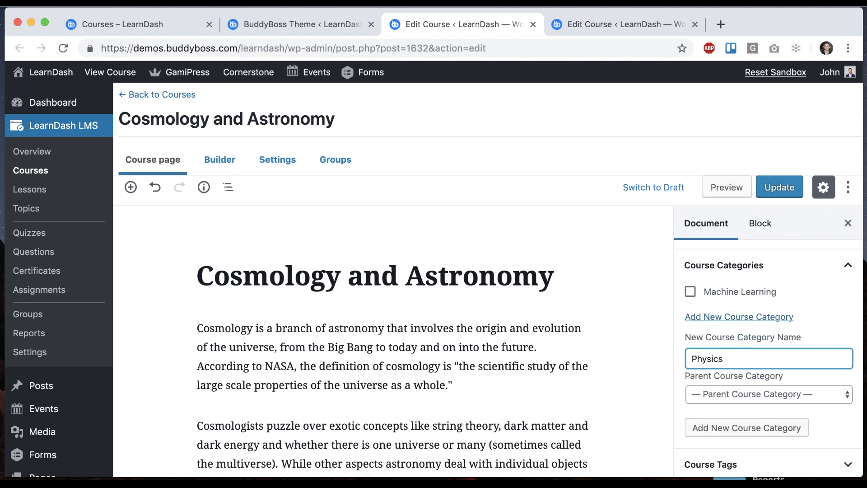
{"action": "key", "text": "Return"}
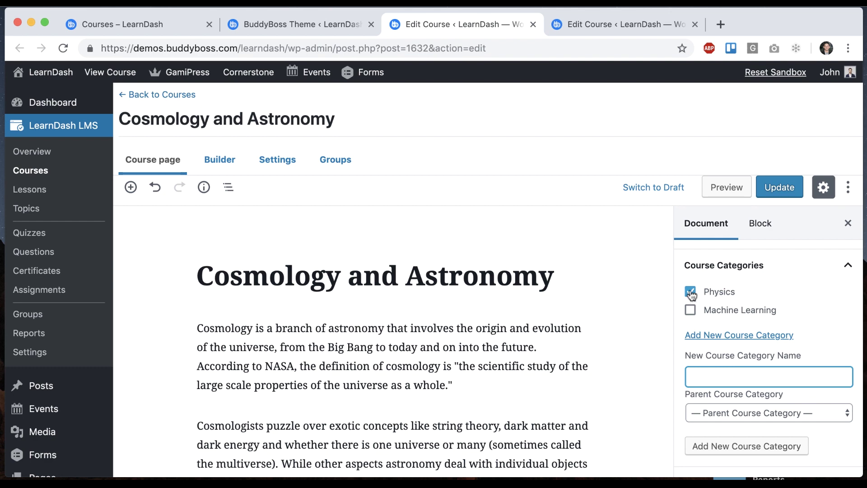
{"action": "left_click", "coordinate": [780, 189]}
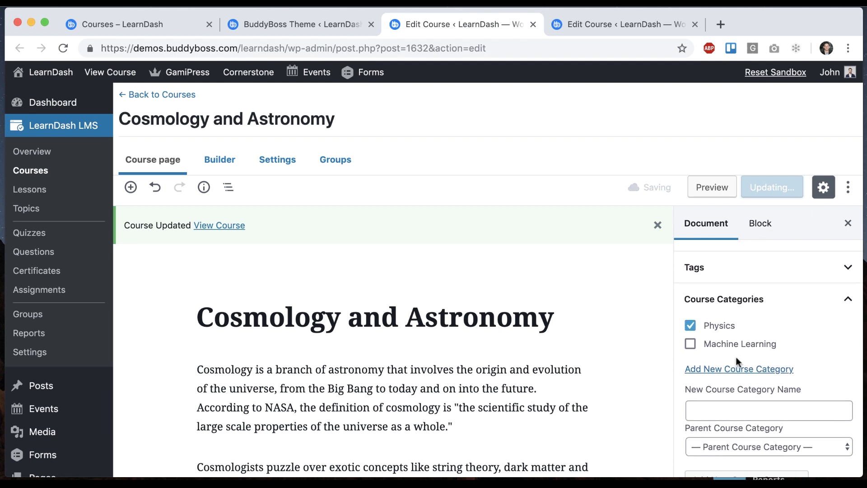
{"action": "left_click", "coordinate": [619, 27]}
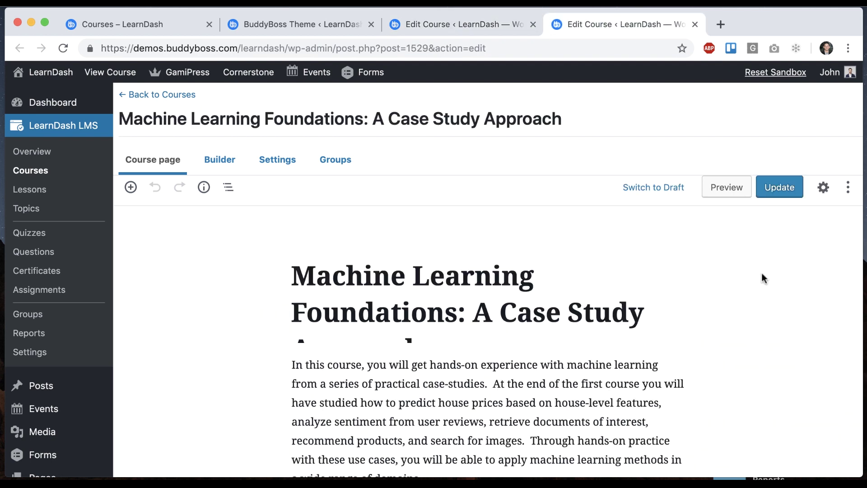
- In the course Settings panel, tick Machine Learning under Course Categories and click Update
{"action": "left_click", "coordinate": [823, 188]}
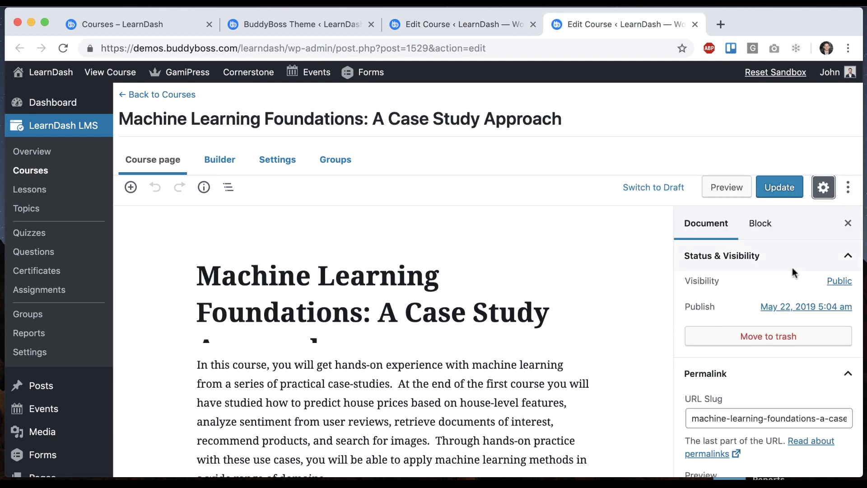
{"action": "scroll", "coordinate": [682, 311], "scroll_direction": "down", "scroll_amount": 5}
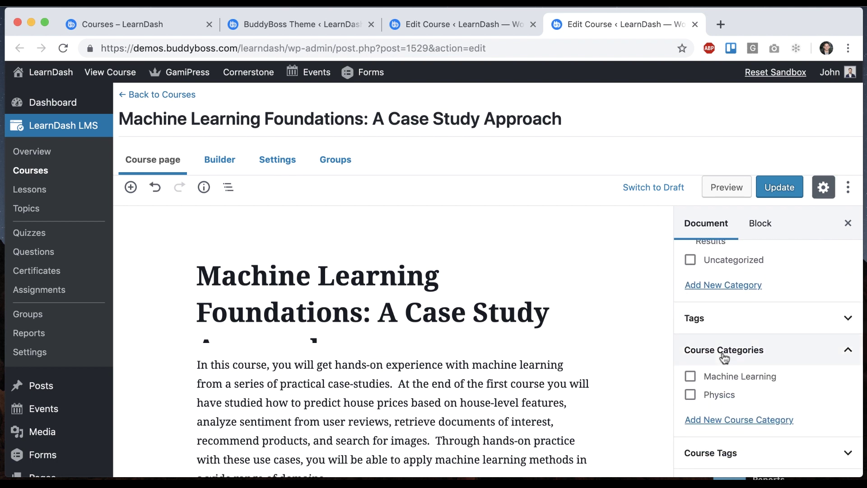
{"action": "scroll", "coordinate": [731, 345], "scroll_direction": "up", "scroll_amount": 4}
{"action": "scroll", "coordinate": [720, 285], "scroll_direction": "up", "scroll_amount": 3}
{"action": "left_click", "coordinate": [691, 290]}
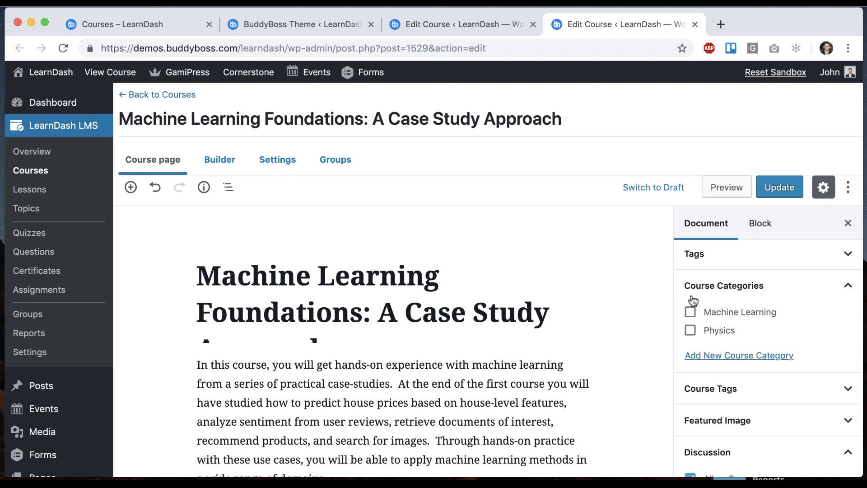
{"action": "left_click", "coordinate": [690, 312]}
{"action": "left_click", "coordinate": [777, 186]}
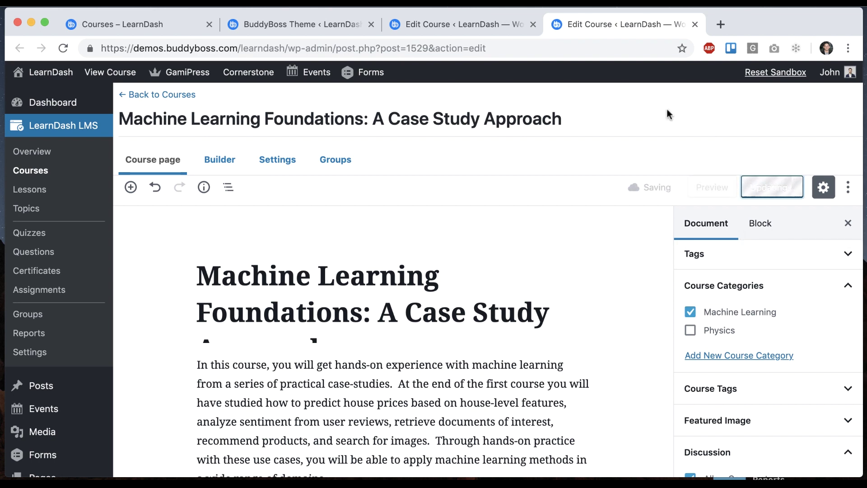
- On the public courses page, filter by Machine Learning, then Physics, then All Categories
{"action": "left_click", "coordinate": [108, 22]}
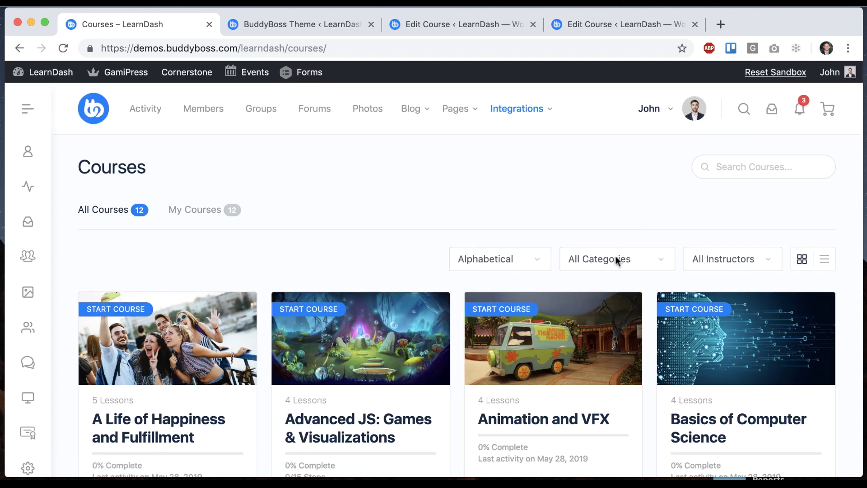
{"action": "left_click", "coordinate": [616, 259]}
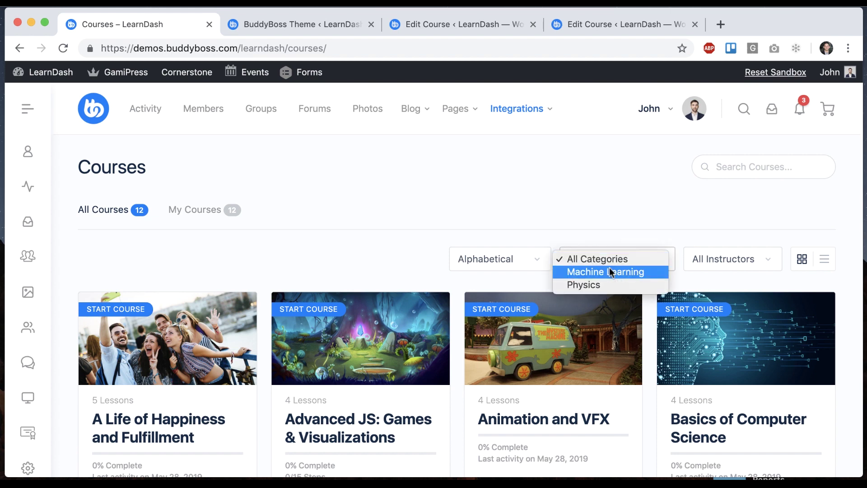
{"action": "left_click", "coordinate": [610, 271]}
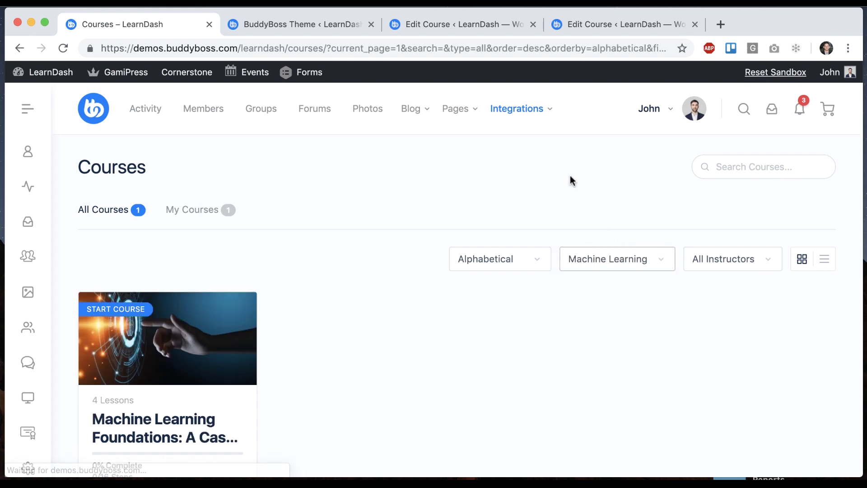
{"action": "scroll", "coordinate": [331, 329], "scroll_direction": "down", "scroll_amount": 1}
{"action": "left_click", "coordinate": [587, 213]}
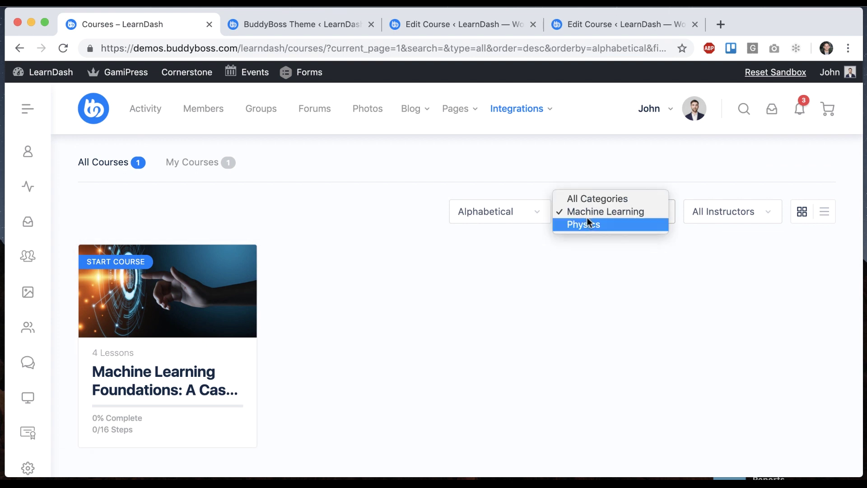
{"action": "left_click", "coordinate": [585, 225]}
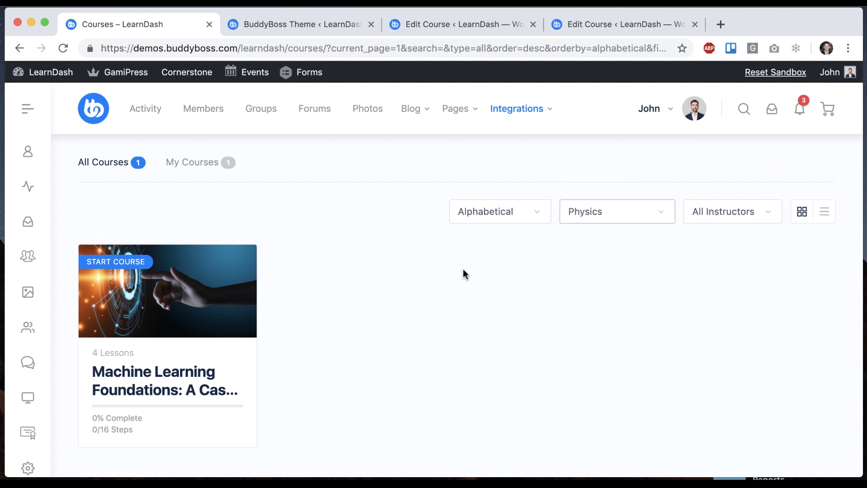
{"action": "left_click", "coordinate": [617, 211]}
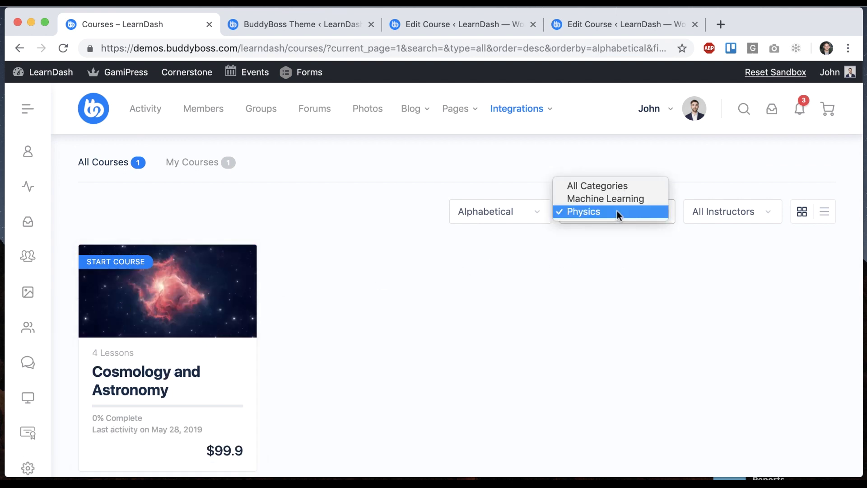
{"action": "left_click", "coordinate": [620, 190]}
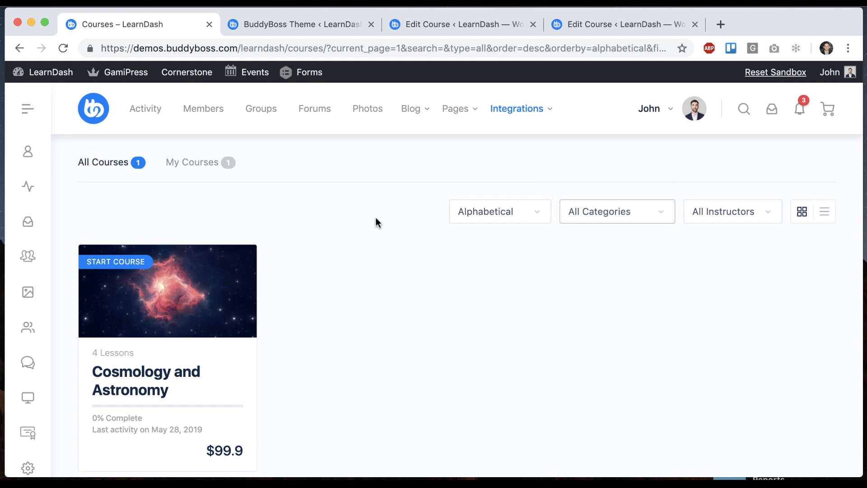
{"action": "left_click", "coordinate": [352, 27]}
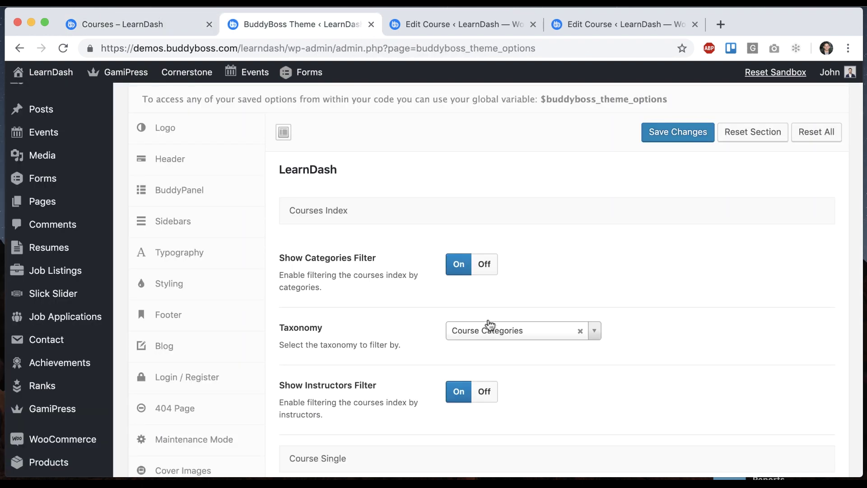
- Switch Show Categories Filter off, save the theme options, and reload the courses page
{"action": "scroll", "coordinate": [534, 284], "scroll_direction": "down", "scroll_amount": 1}
{"action": "left_click", "coordinate": [505, 309]}
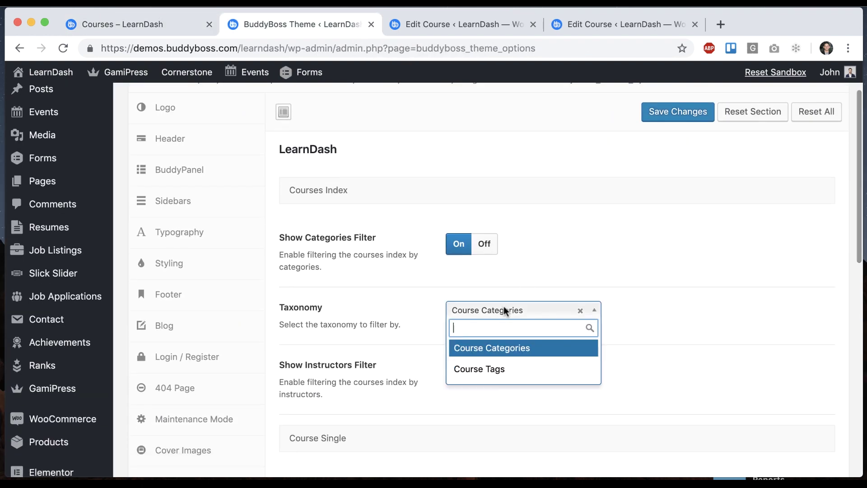
{"action": "left_click", "coordinate": [472, 359]}
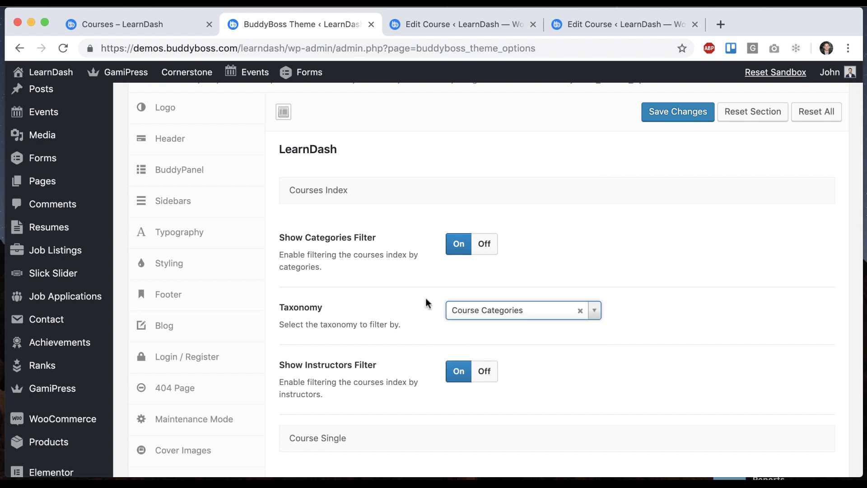
{"action": "left_click", "coordinate": [485, 244]}
{"action": "left_click", "coordinate": [685, 116]}
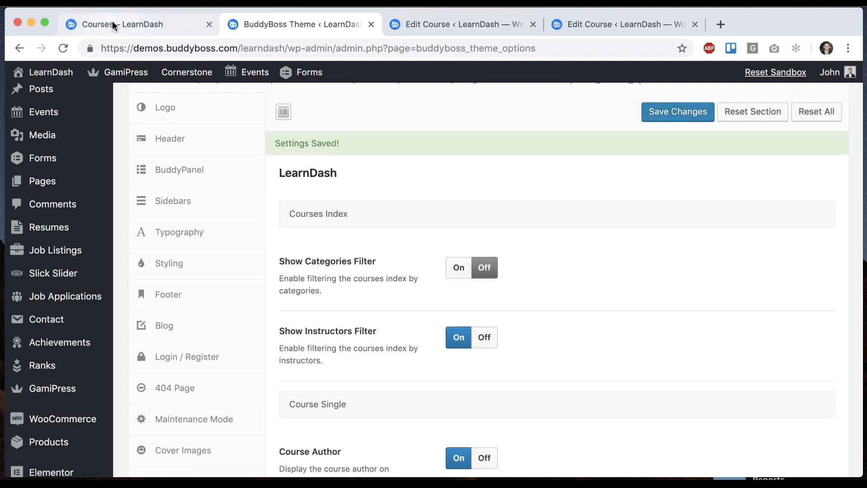
{"action": "left_click", "coordinate": [112, 22]}
{"action": "key", "text": "super+r"}
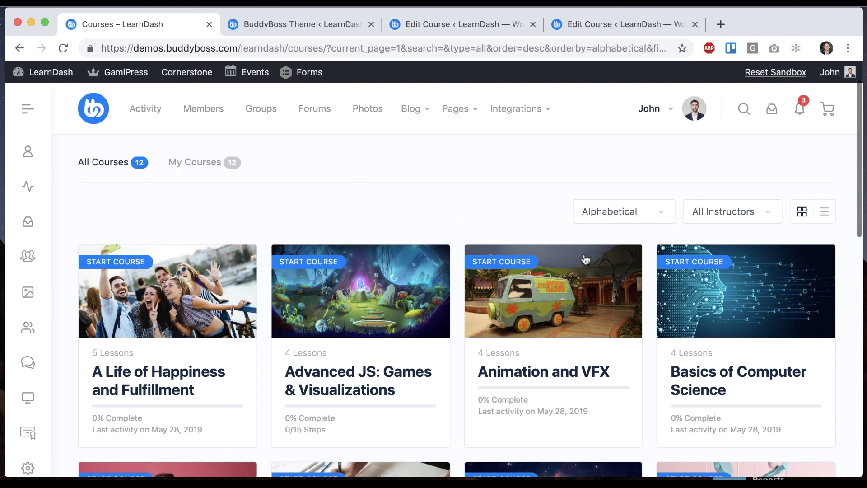
- Sort the course index by Newly Created, then change the sort to My Progress
{"action": "left_click", "coordinate": [668, 208]}
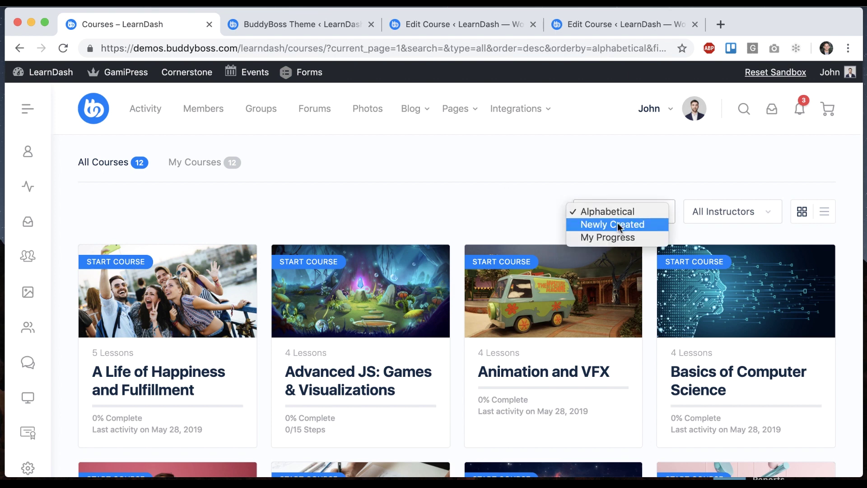
{"action": "left_click", "coordinate": [617, 224]}
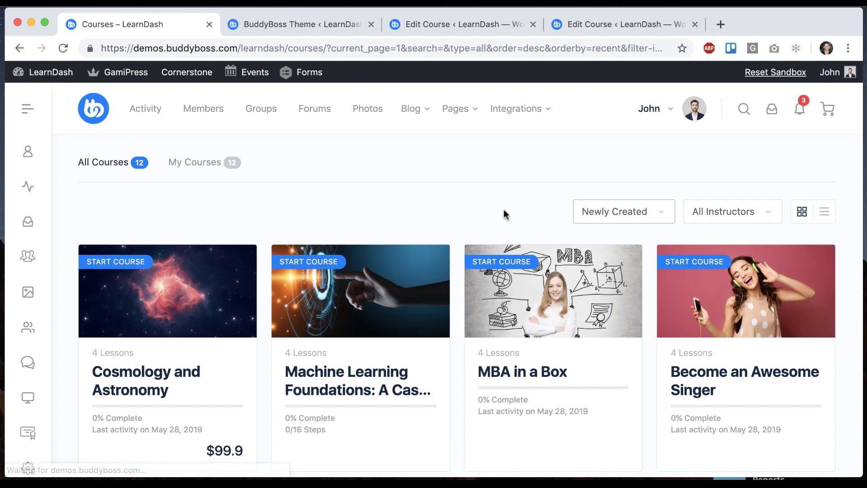
{"action": "left_click", "coordinate": [618, 221]}
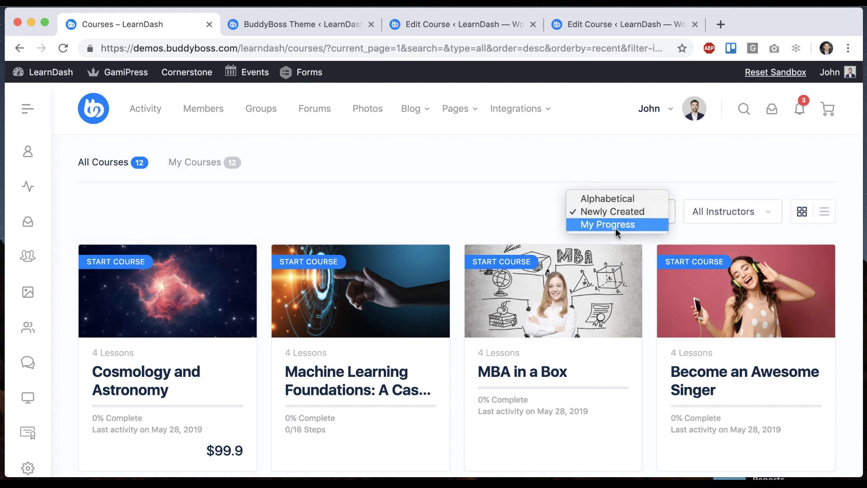
{"action": "left_click", "coordinate": [616, 226]}
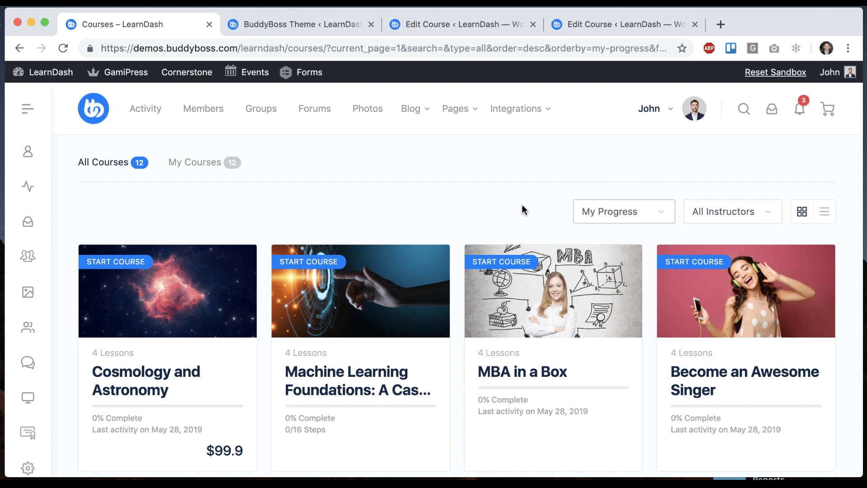
{"action": "scroll", "coordinate": [521, 209], "scroll_direction": "down", "scroll_amount": 4}
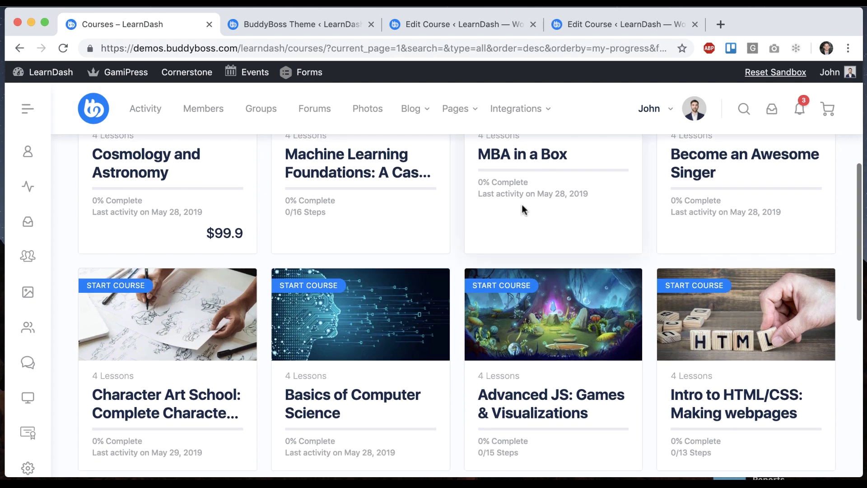
{"action": "scroll", "coordinate": [393, 244], "scroll_direction": "up", "scroll_amount": 4}
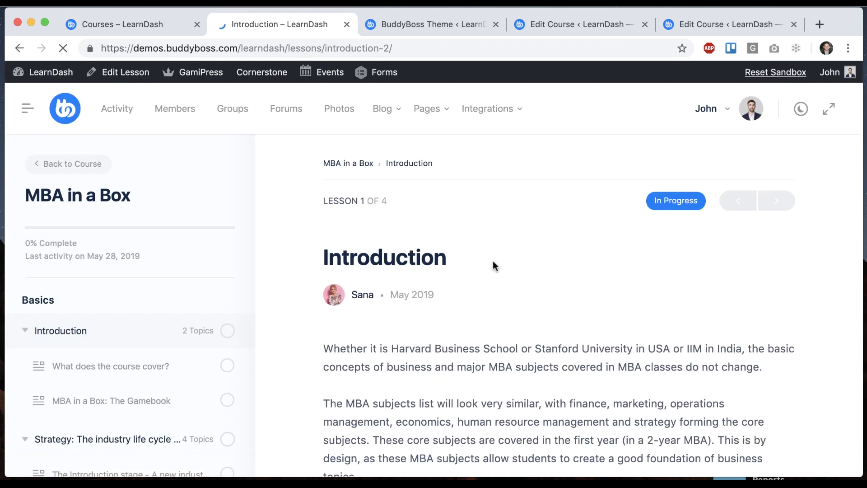
{"action": "scroll", "coordinate": [607, 271], "scroll_direction": "down", "scroll_amount": 12}
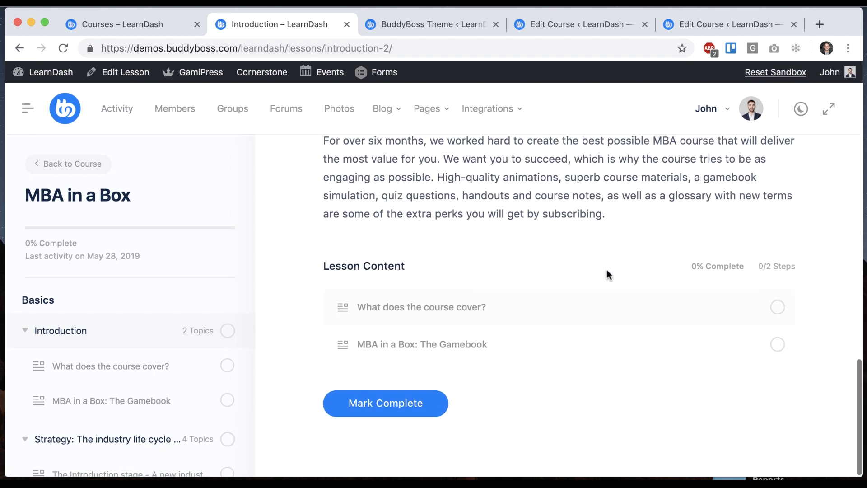
- Mark the MBA in a Box Introduction lesson complete and return to the course list
{"action": "left_click", "coordinate": [360, 416]}
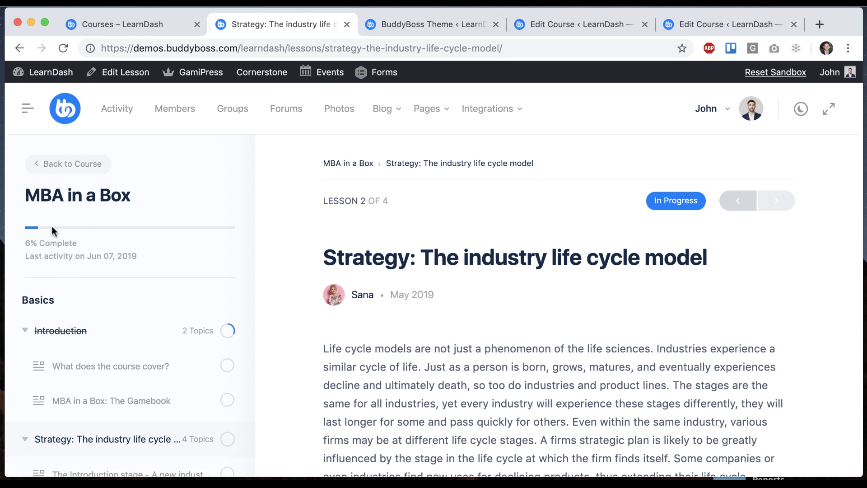
{"action": "left_click", "coordinate": [141, 30]}
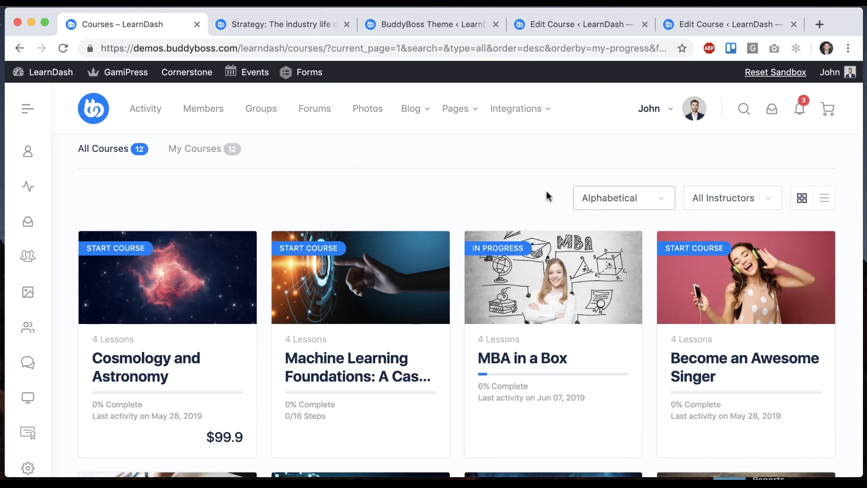
{"action": "left_click", "coordinate": [598, 197]}
- Choose My Progress in the course sort dropdown
{"action": "left_click", "coordinate": [605, 223]}
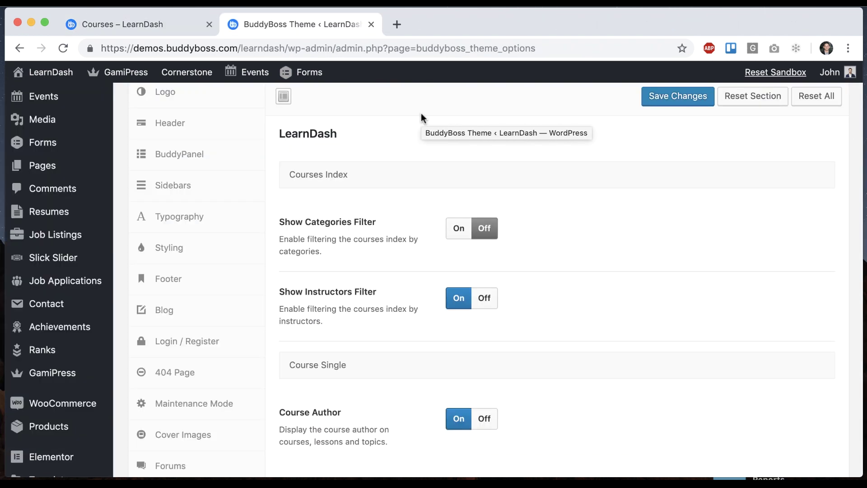
- On the Courses page, filter the course index by the first instructor, then by the second
{"action": "scroll", "coordinate": [410, 226], "scroll_direction": "down", "scroll_amount": 2}
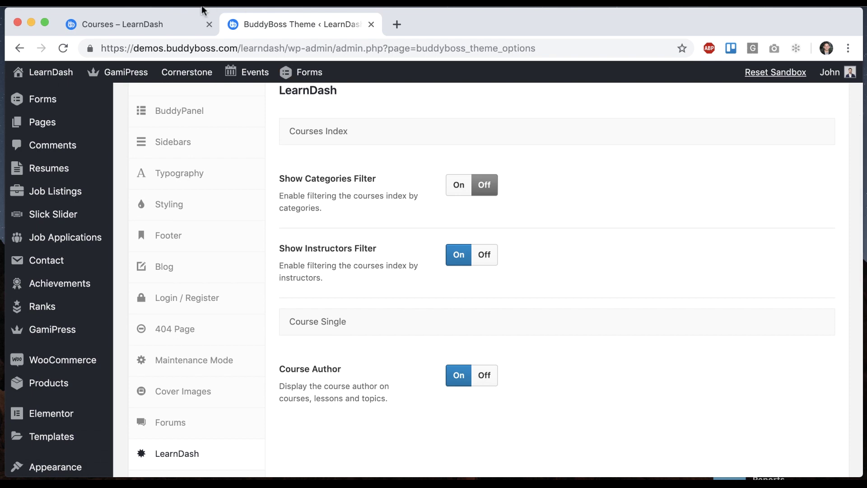
{"action": "left_click", "coordinate": [174, 25]}
{"action": "left_click", "coordinate": [722, 198]}
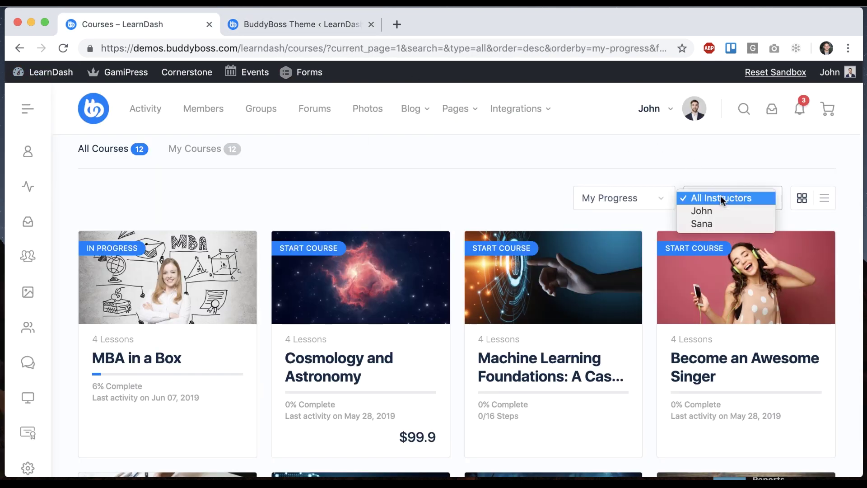
{"action": "left_click", "coordinate": [712, 212]}
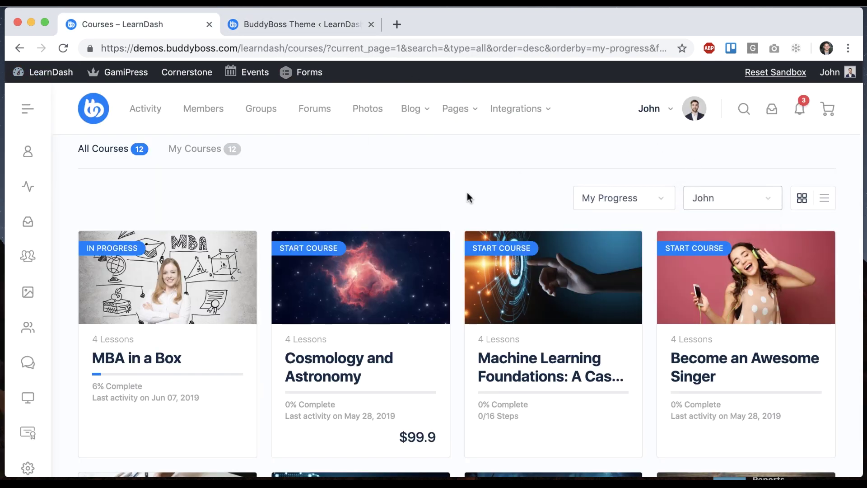
{"action": "scroll", "coordinate": [467, 194], "scroll_direction": "down", "scroll_amount": 6}
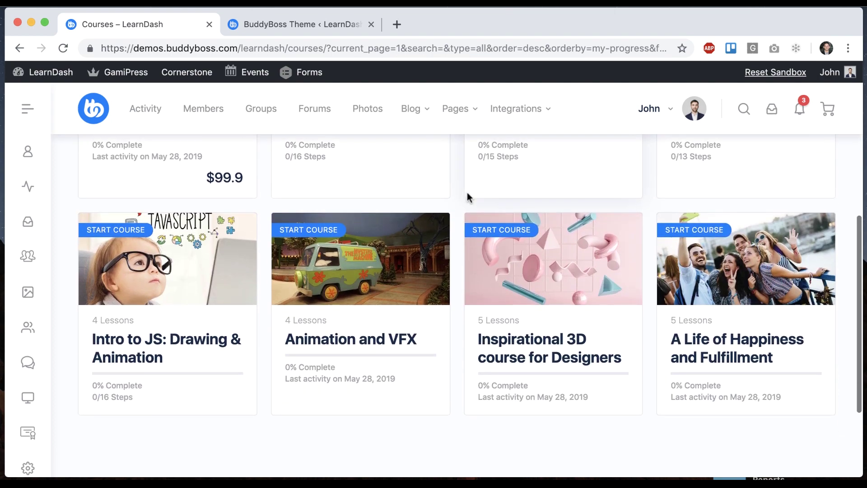
{"action": "scroll", "coordinate": [467, 192], "scroll_direction": "up", "scroll_amount": 6}
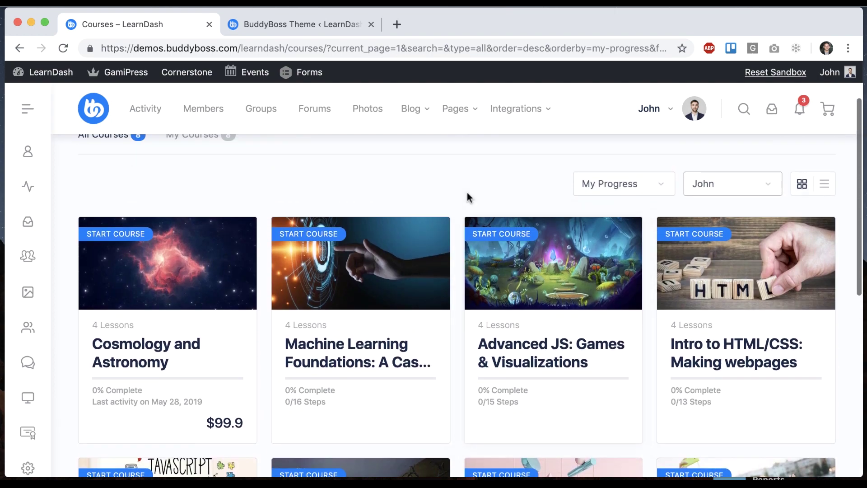
{"action": "left_click", "coordinate": [719, 184]}
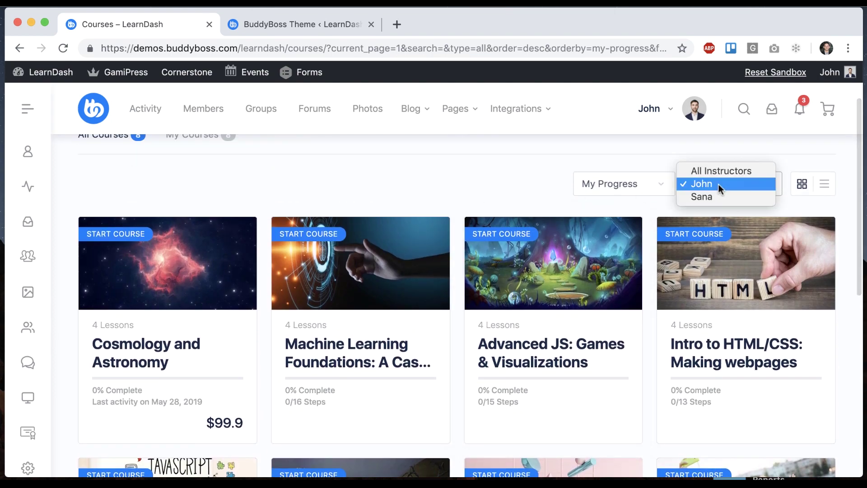
{"action": "left_click", "coordinate": [714, 196]}
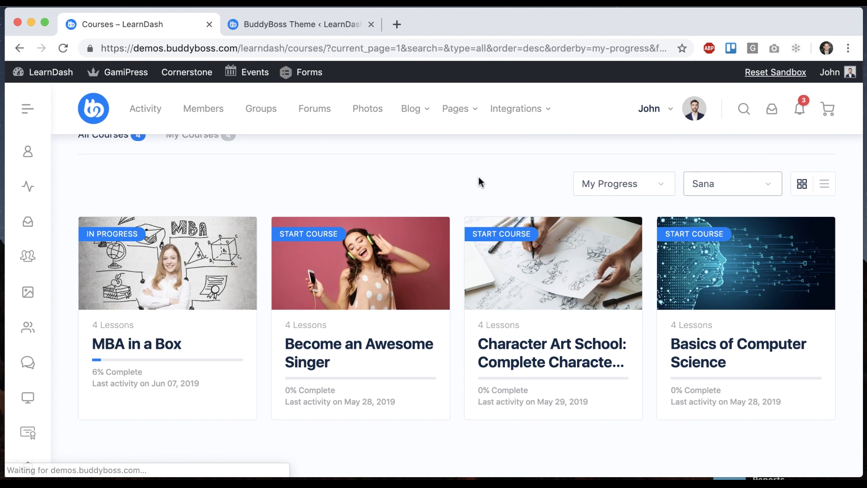
- Open the MBA in a Box course page in a new tab, review it, then close it
{"action": "left_click", "coordinate": [187, 272], "text": "super"}
{"action": "left_click", "coordinate": [271, 25]}
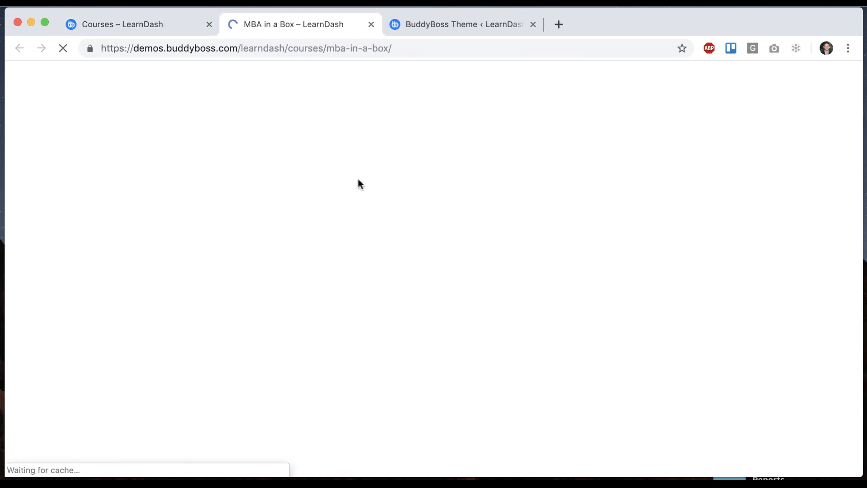
{"action": "scroll", "coordinate": [361, 243], "scroll_direction": "down", "scroll_amount": 2}
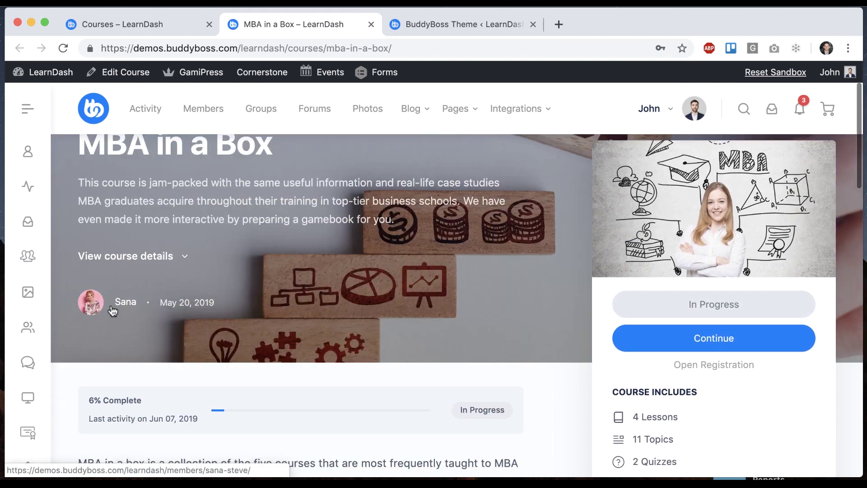
{"action": "key", "text": "super+w"}
- Switch Show Instructors Filter to Off in the theme's LearnDash options, save, and reload Courses
{"action": "left_click", "coordinate": [300, 25]}
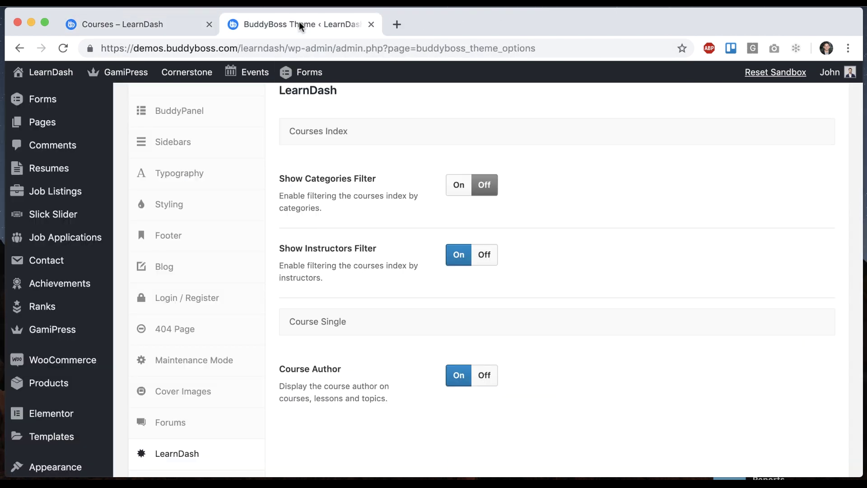
{"action": "left_click", "coordinate": [484, 255]}
{"action": "scroll", "coordinate": [571, 244], "scroll_direction": "up", "scroll_amount": 3}
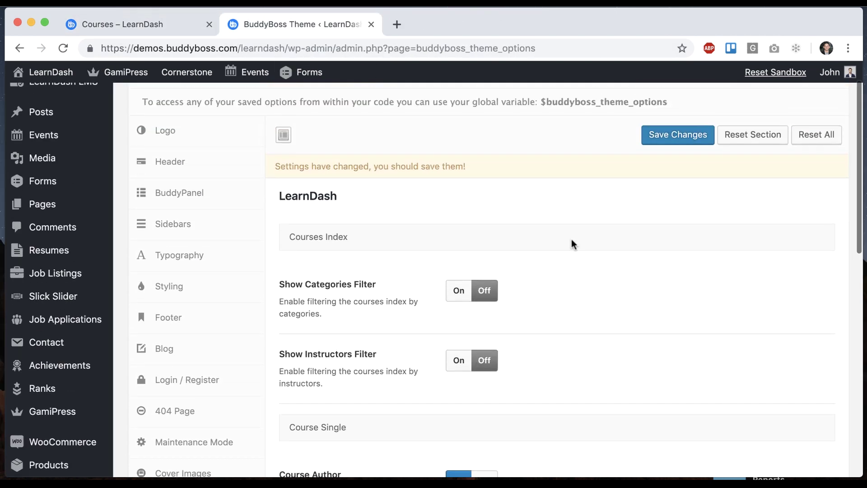
{"action": "left_click", "coordinate": [677, 135]}
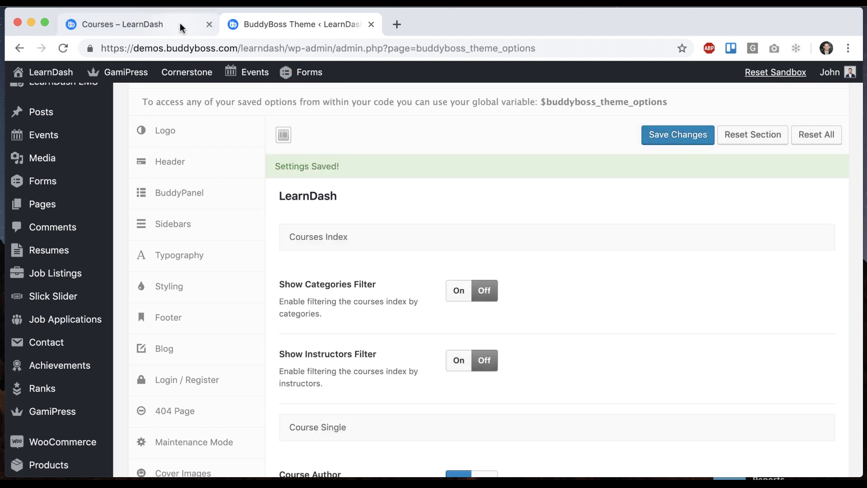
{"action": "left_click", "coordinate": [180, 27]}
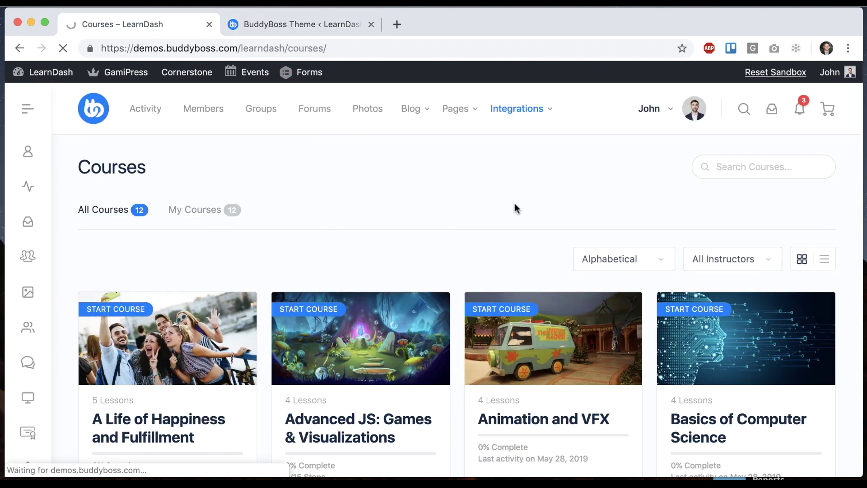
- Scroll the alphabetical course grid, where A Life of Happiness and Fulfillment shows Complete at 100%
{"action": "scroll", "coordinate": [555, 257], "scroll_direction": "down", "scroll_amount": 5}
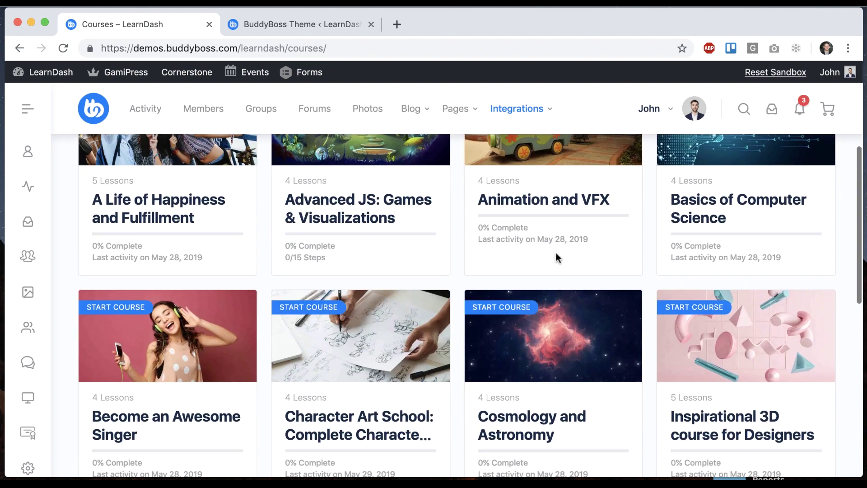
{"action": "scroll", "coordinate": [555, 253], "scroll_direction": "up", "scroll_amount": 5}
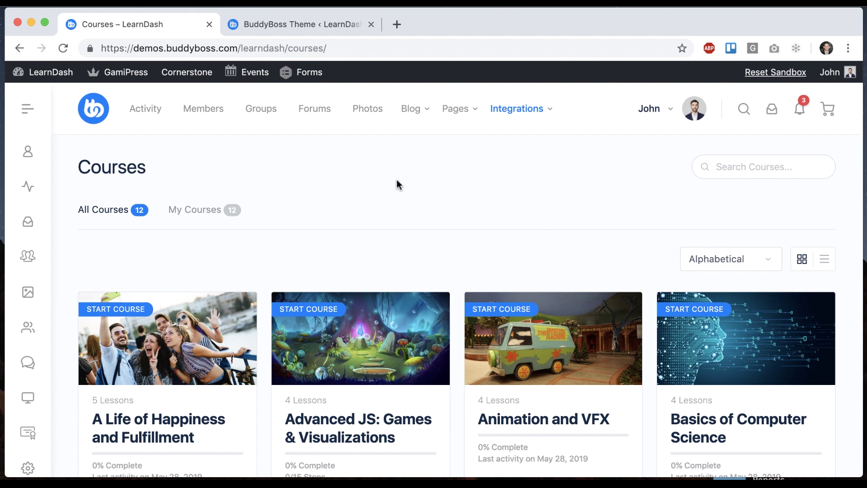
{"action": "scroll", "coordinate": [301, 306], "scroll_direction": "down", "scroll_amount": 3}
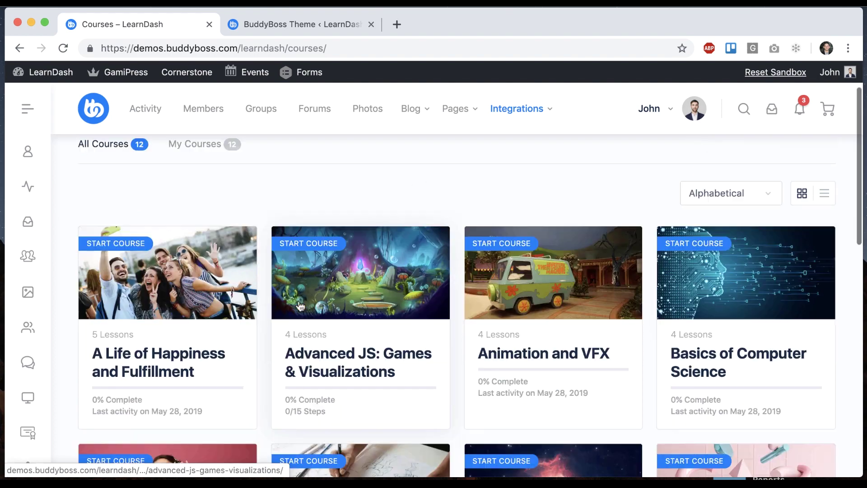
{"action": "scroll", "coordinate": [711, 350], "scroll_direction": "down", "scroll_amount": 6}
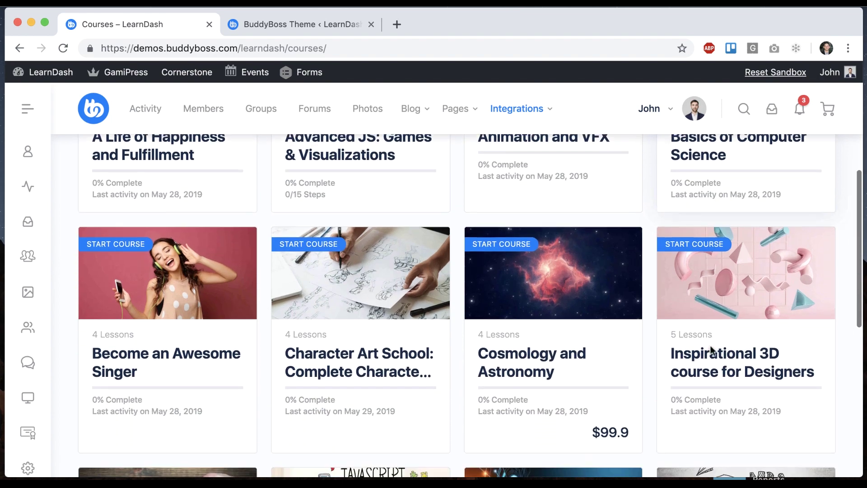
{"action": "scroll", "coordinate": [713, 352], "scroll_direction": "up", "scroll_amount": 6}
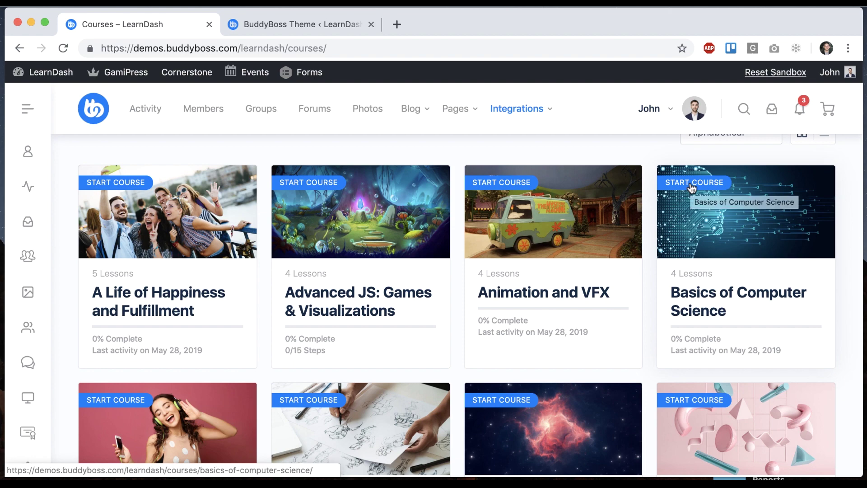
{"action": "scroll", "coordinate": [629, 258], "scroll_direction": "down", "scroll_amount": 7}
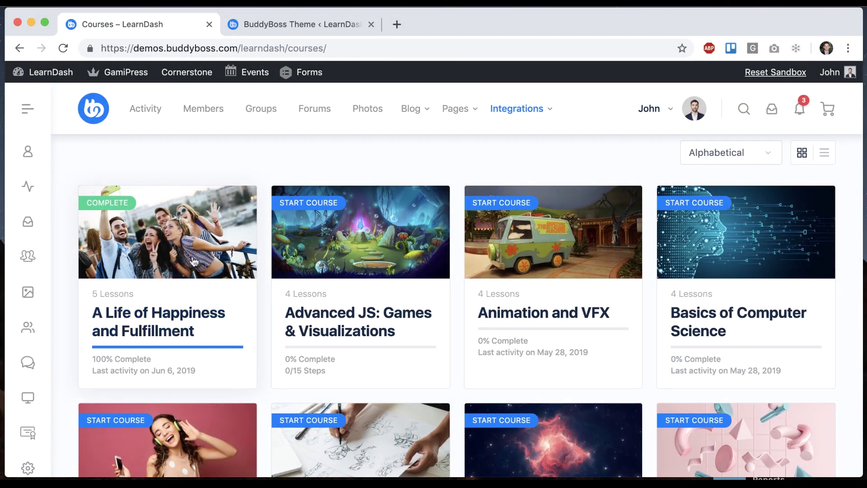
- Highlight the description excerpt on the Not Enrolled, $100 Advanced JS: Games & Visualizations card
{"action": "scroll", "coordinate": [264, 296], "scroll_direction": "down", "scroll_amount": 1}
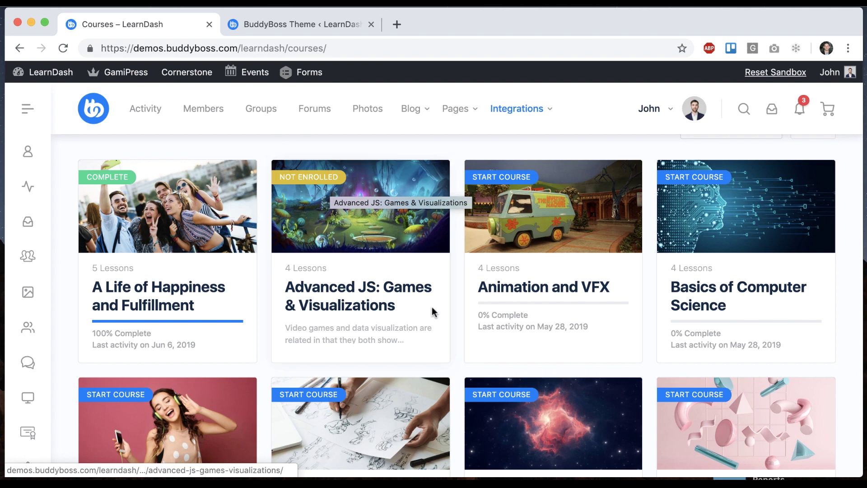
{"action": "left_click_drag", "start_coordinate": [289, 328], "coordinate": [381, 336]}
{"action": "left_click", "coordinate": [381, 336]}
{"action": "left_click_drag", "start_coordinate": [284, 327], "coordinate": [421, 341]}
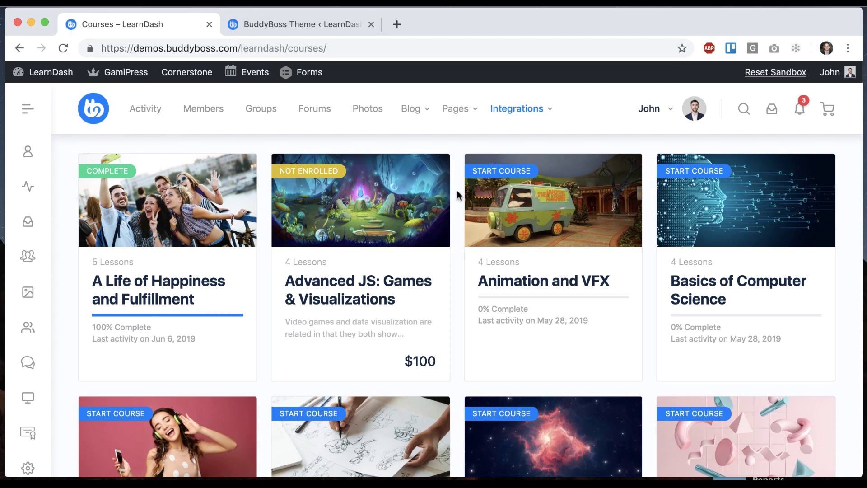